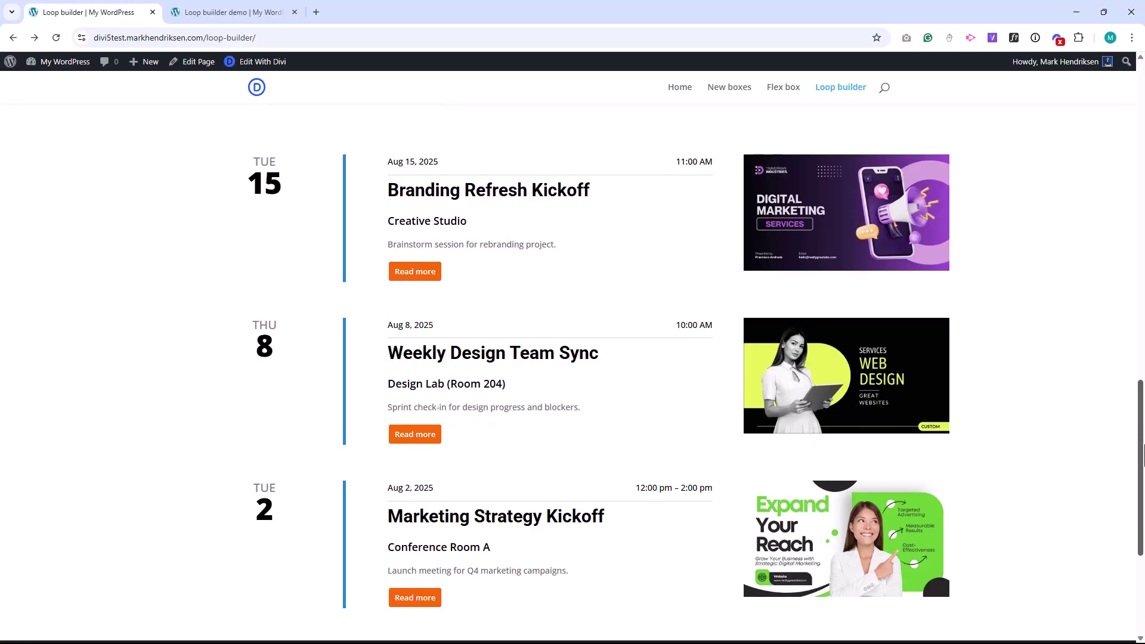
On the demo page, make the card column a Loop Element and fill its image with Loop Featured Image
left_click(209, 17)
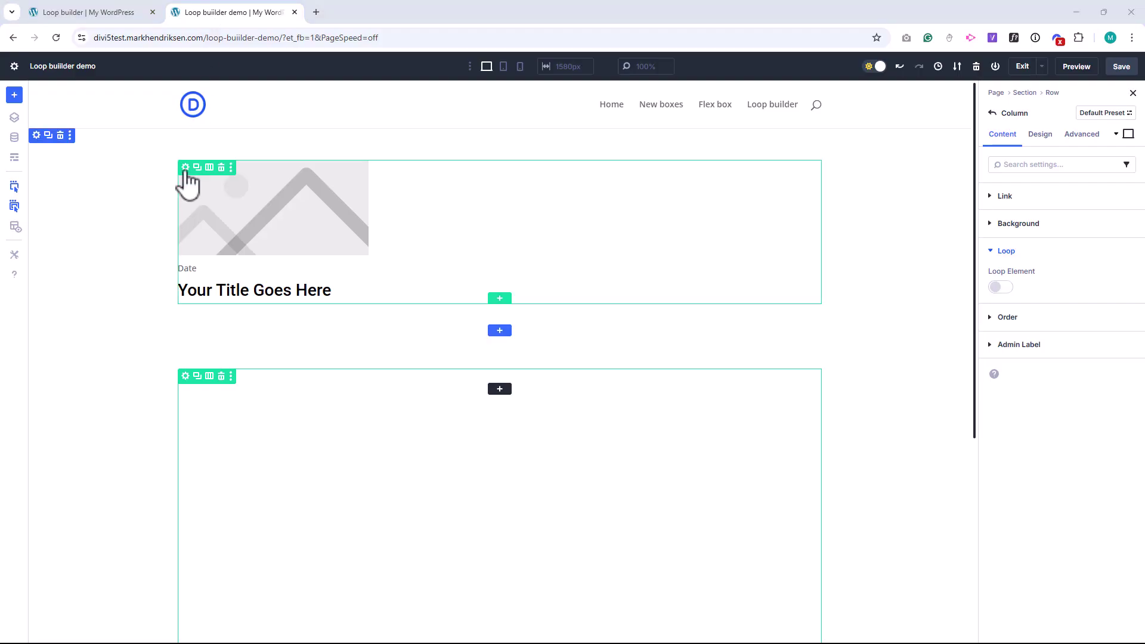
left_click(1001, 287)
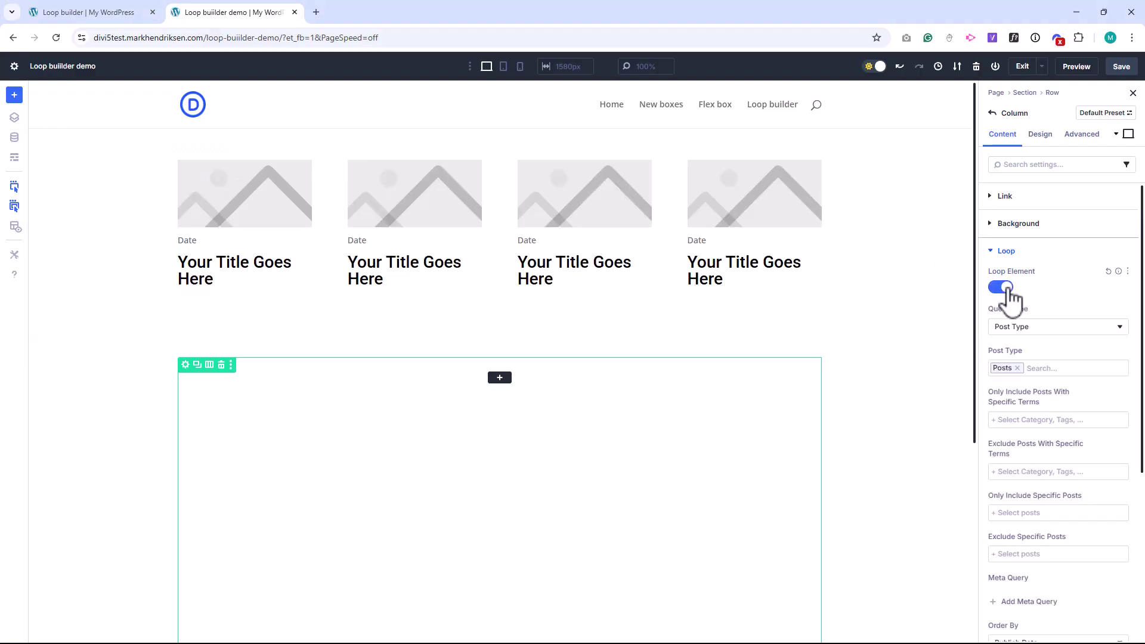
left_click(268, 195)
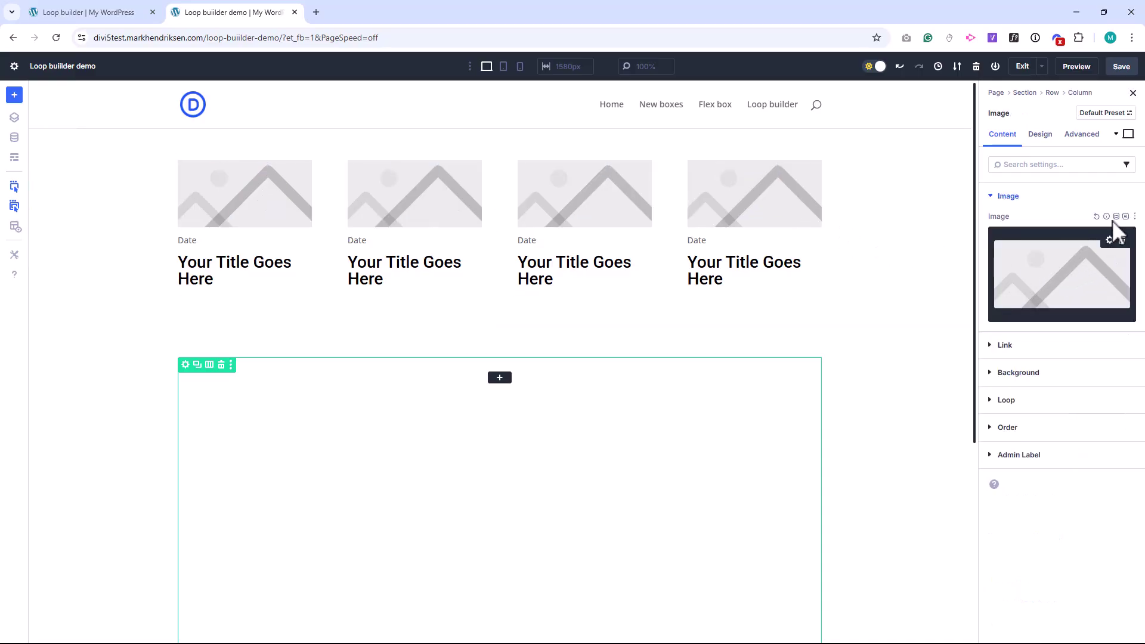
left_click(1116, 217)
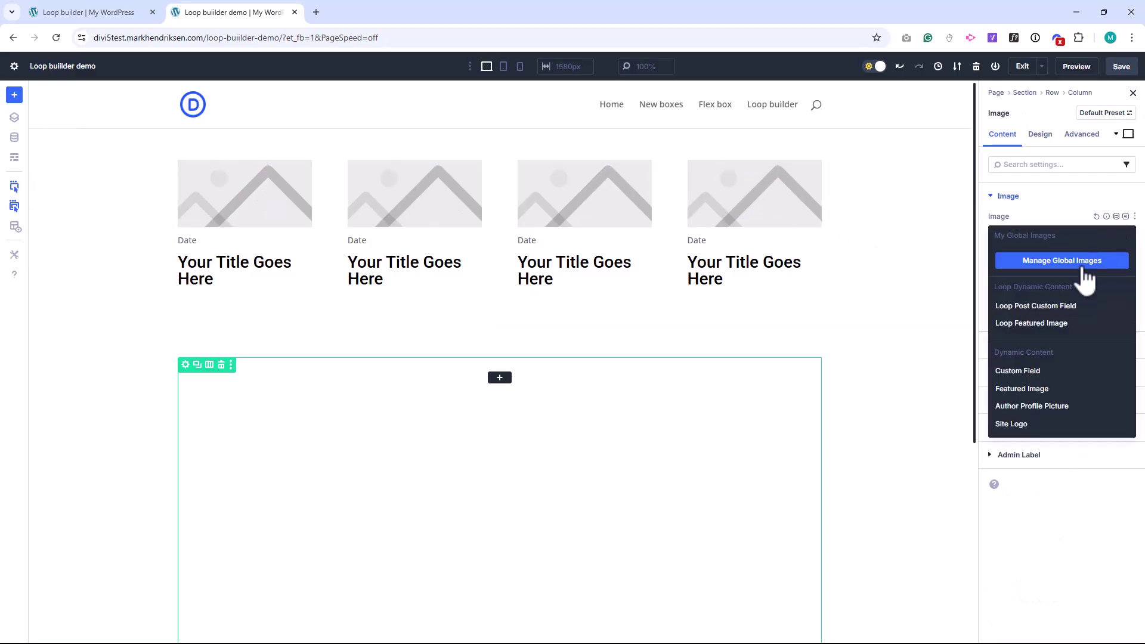
left_click(1026, 323)
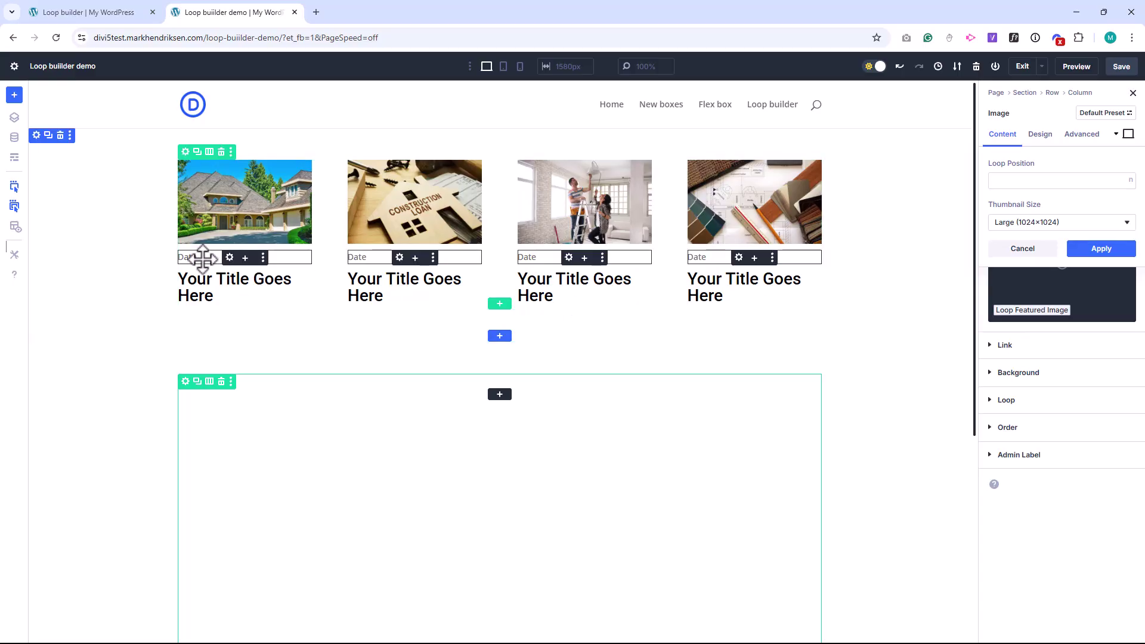
Replace the Date text with dynamic Loop Publish Date
left_click(231, 258)
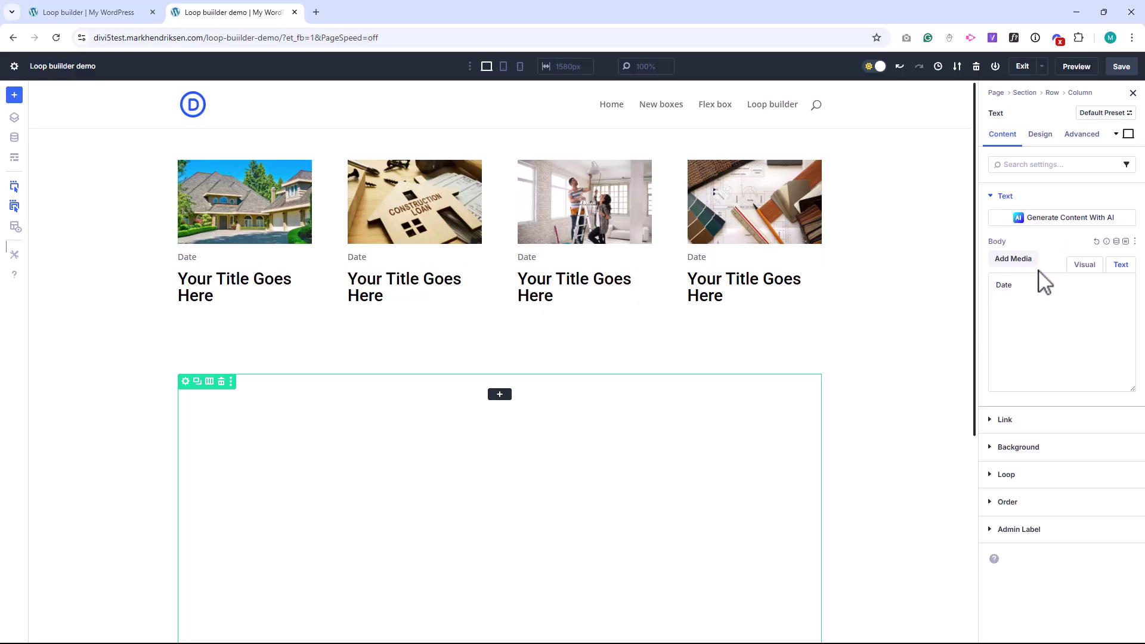
left_click(1116, 242)
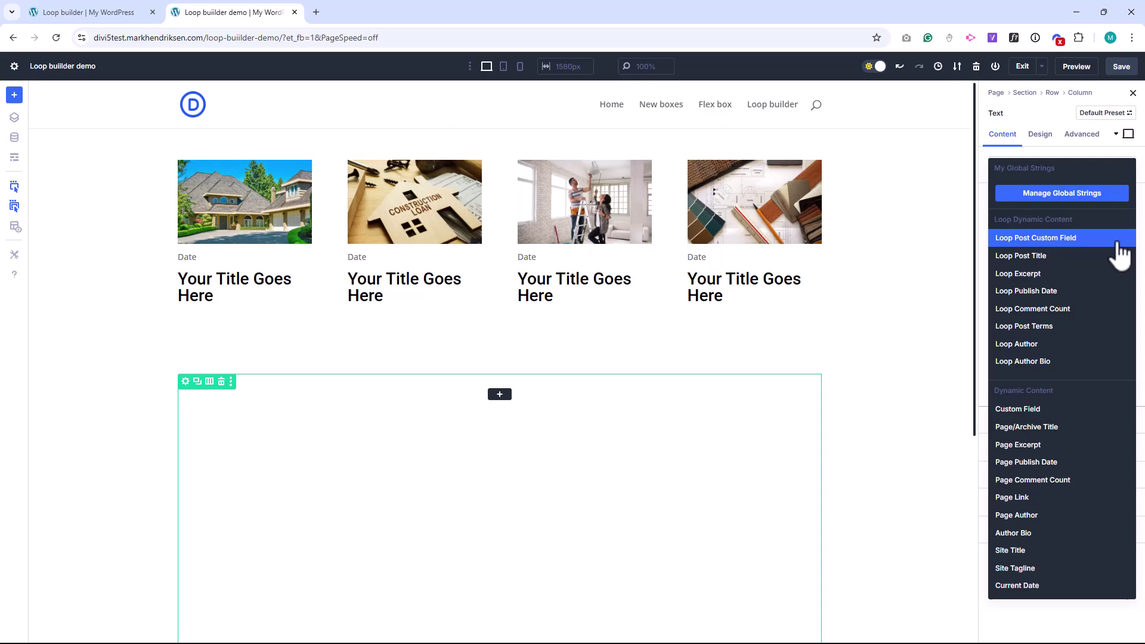
left_click(1047, 298)
left_click(1030, 291)
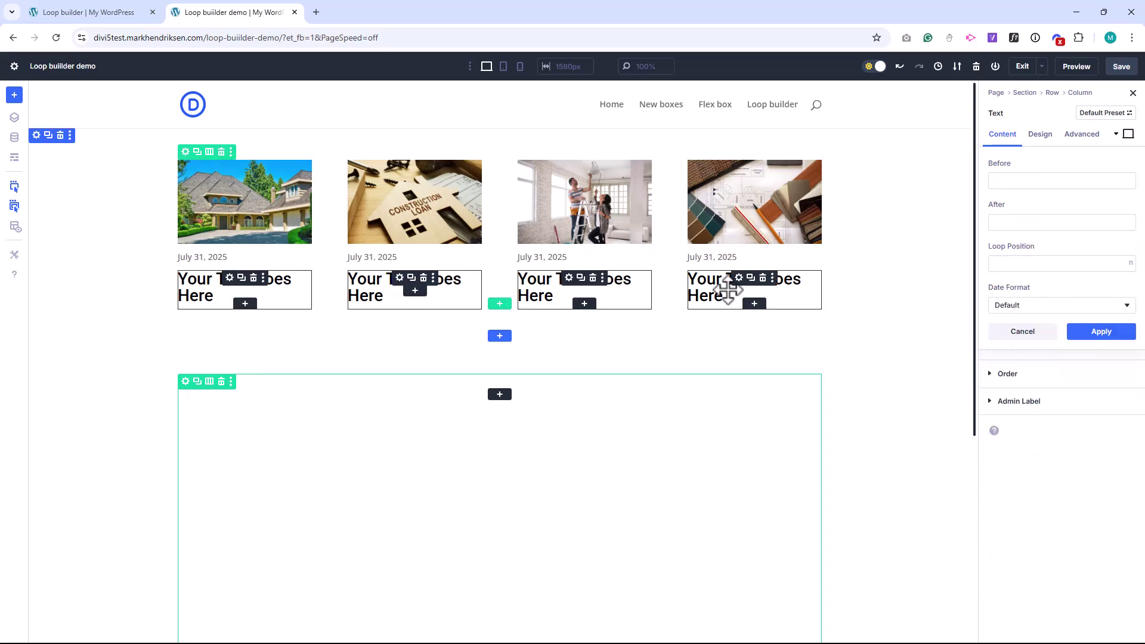
Set the heading to dynamic Loop Post Title
left_click(232, 279)
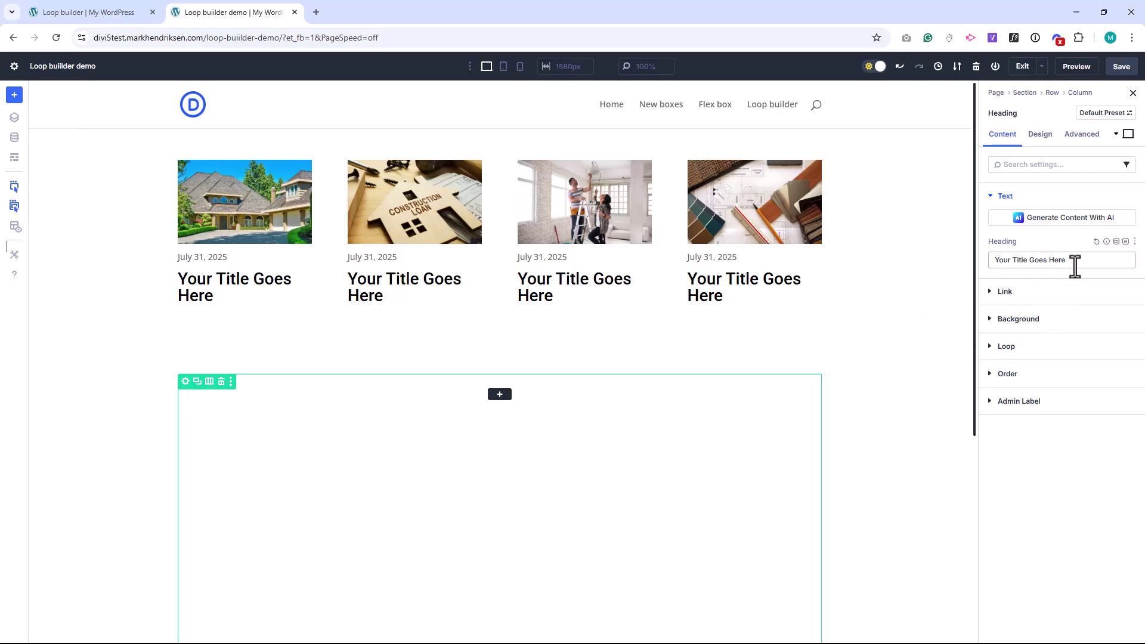
left_click(1116, 241)
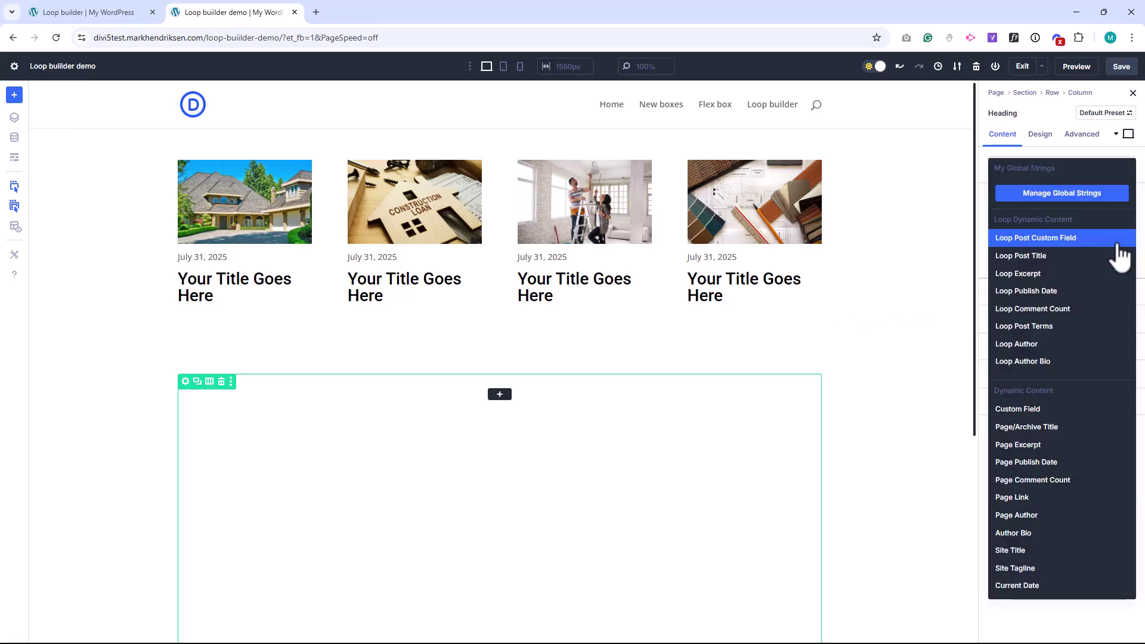
left_click(1056, 256)
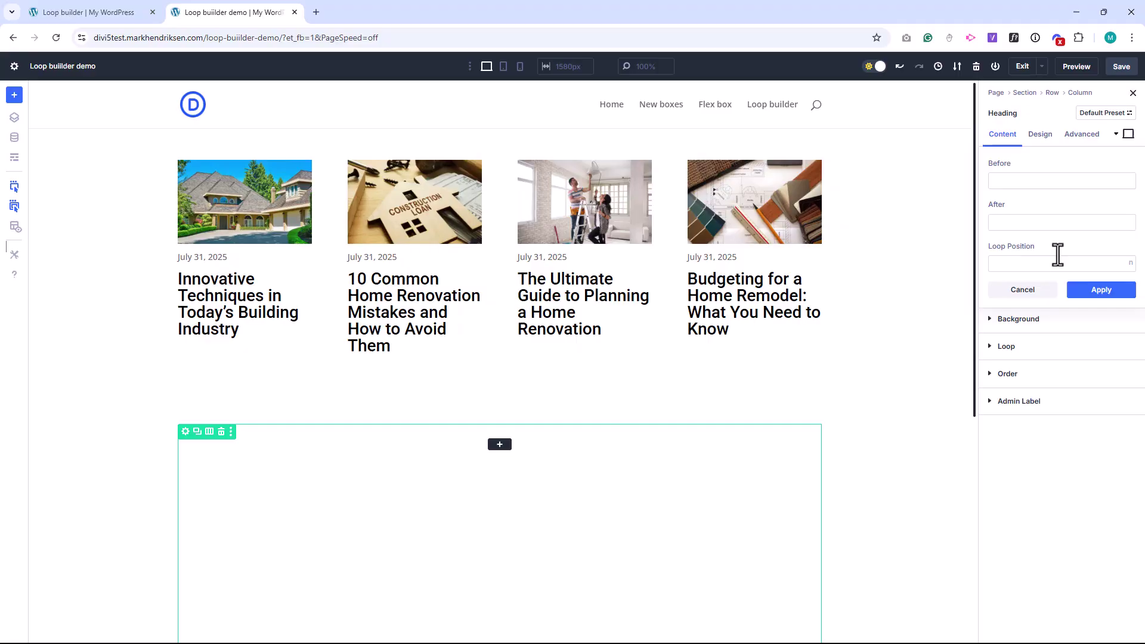
left_click(1104, 291)
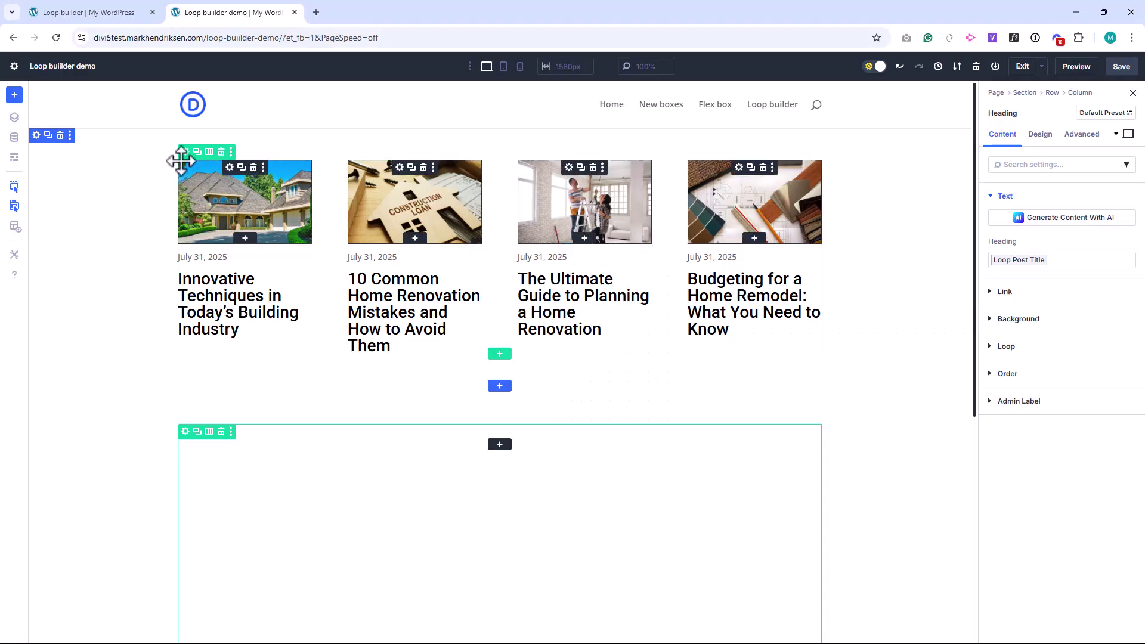
Enable Layout Wrapping in the card row's Design > Layout options
left_click(186, 153)
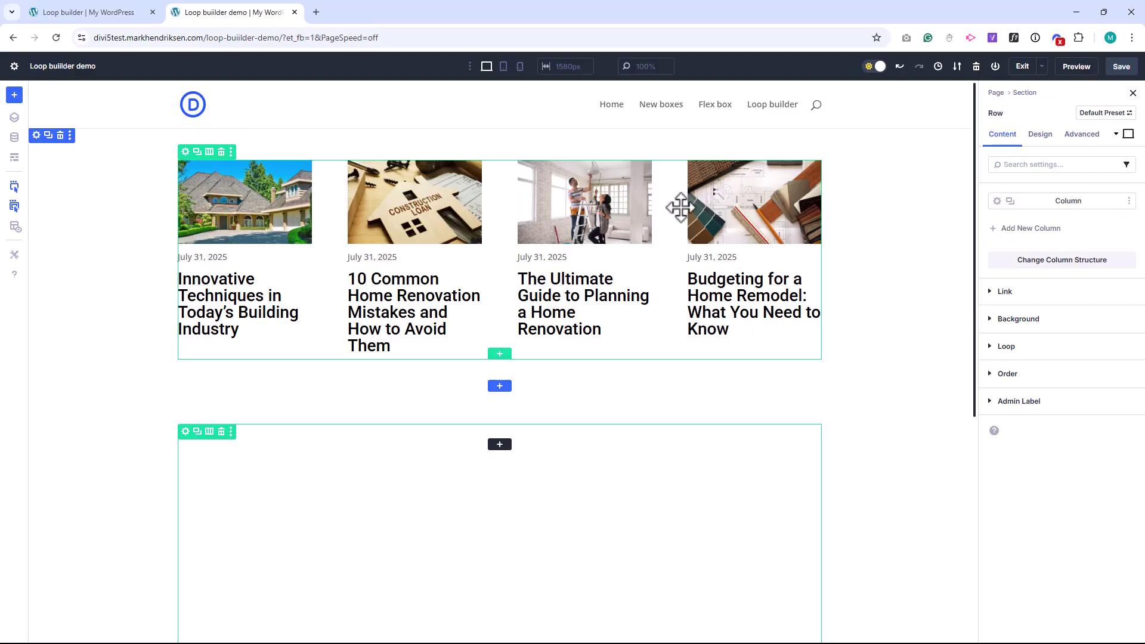
left_click(1041, 136)
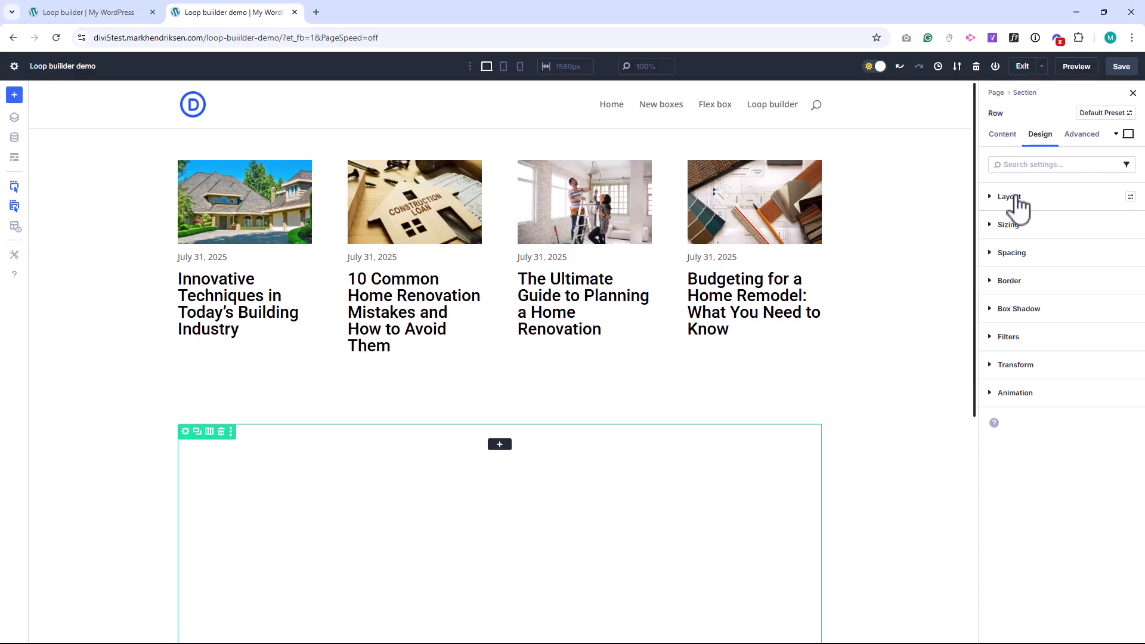
left_click(1009, 197)
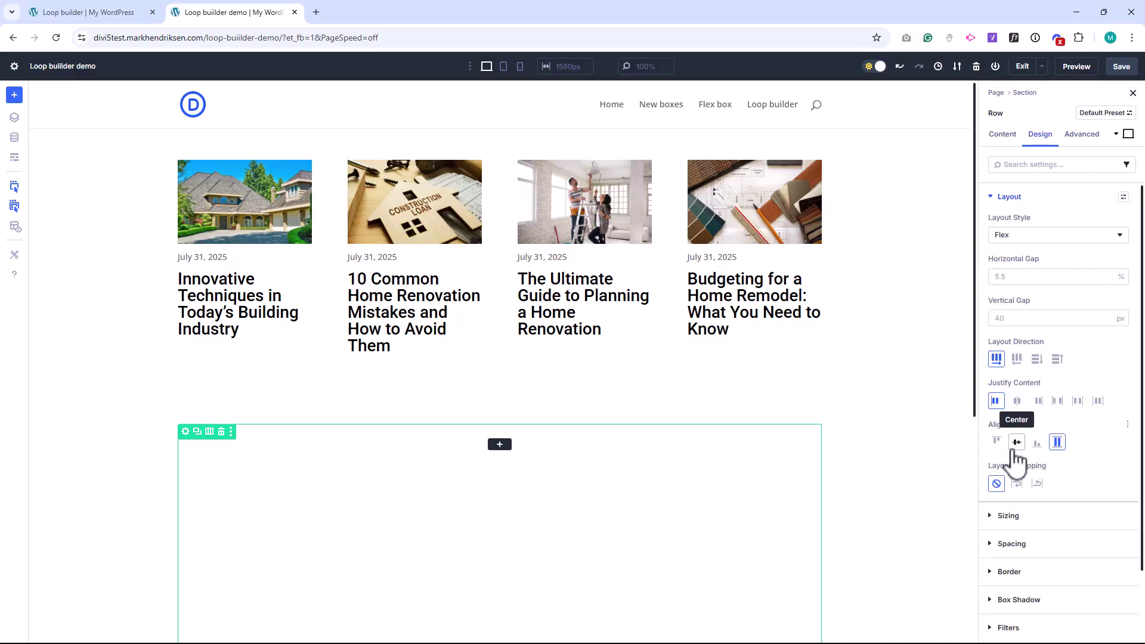
left_click(1016, 485)
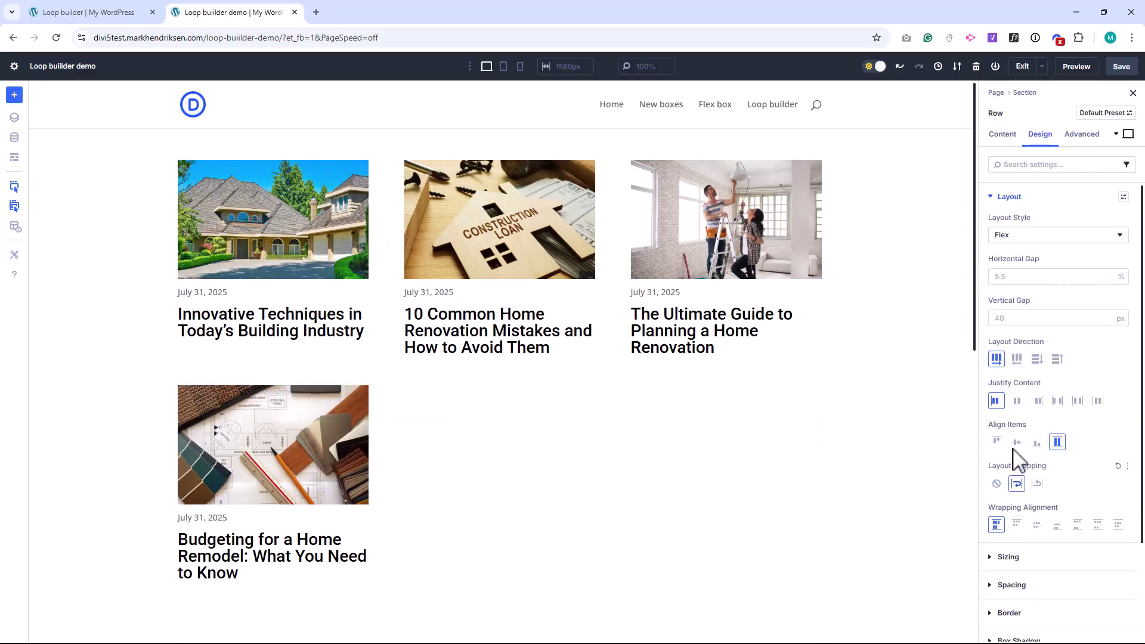
left_click(1002, 135)
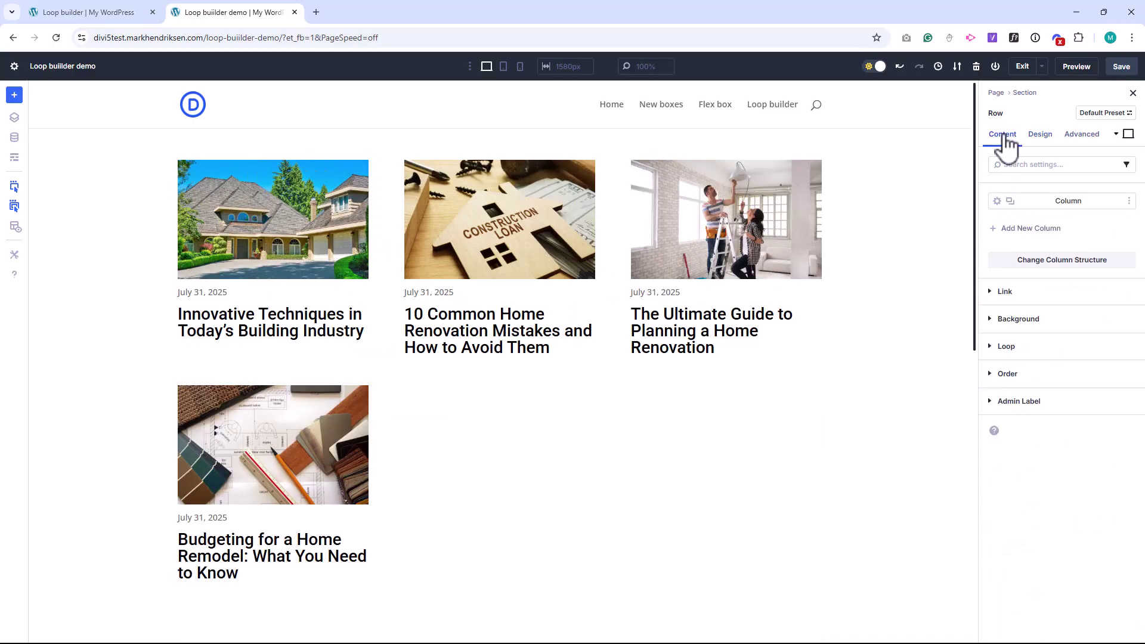
Set the looped column's Sizing > Column Class to 1/2
left_click(997, 201)
left_click(1042, 138)
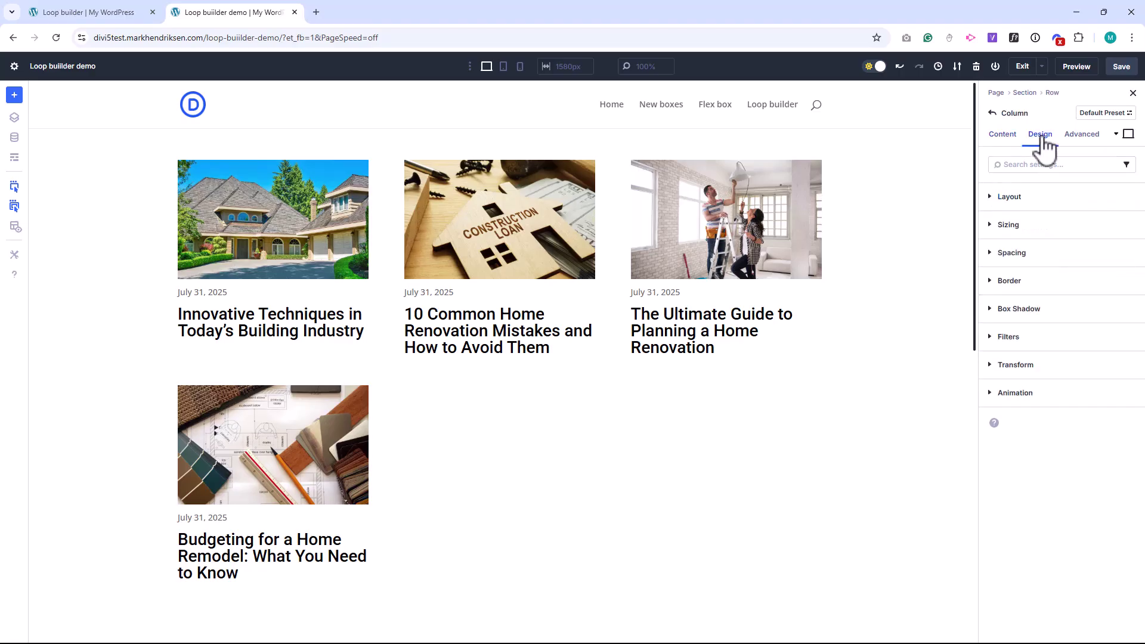
left_click(1030, 222)
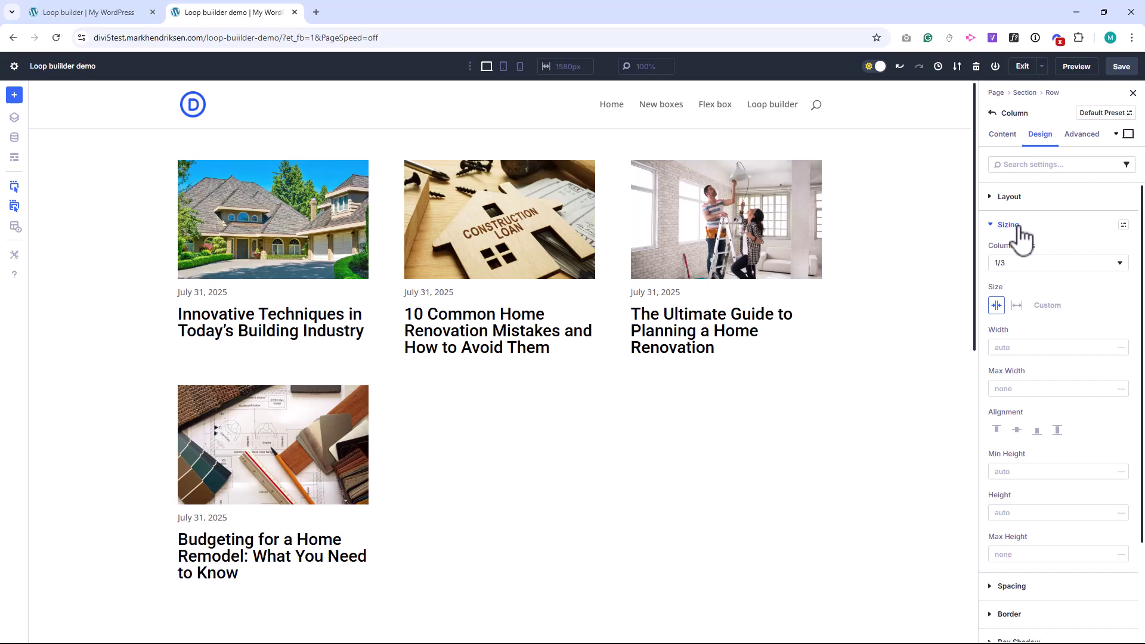
left_click(1017, 266)
left_click(1047, 212)
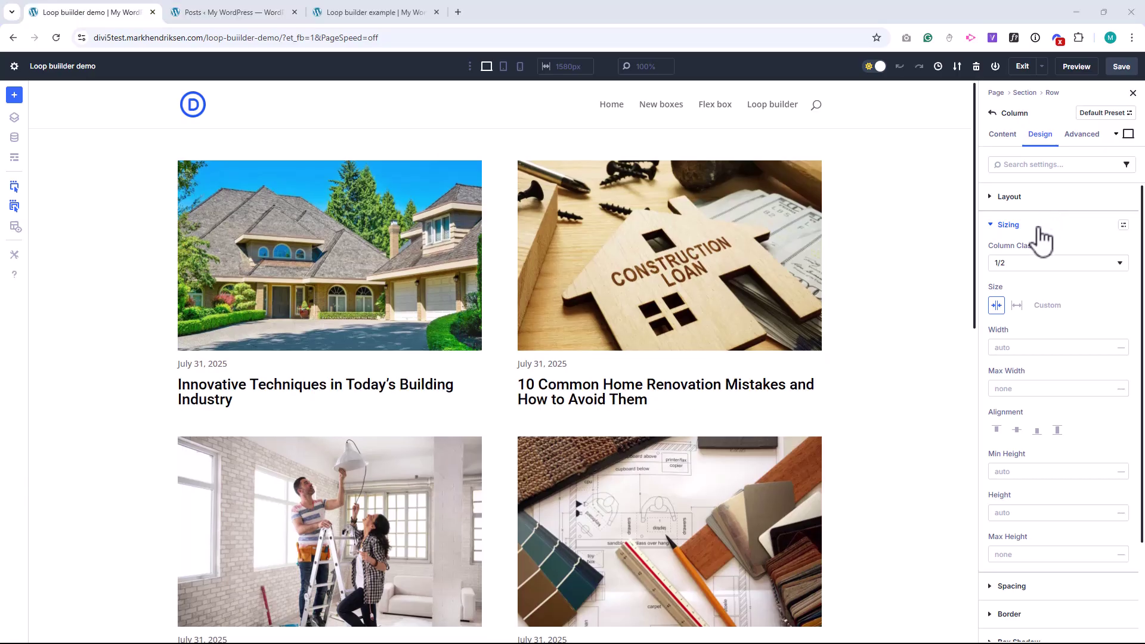
Open the first post from the Posts list for editing, then return to the Loop builder example tab
left_click(236, 13)
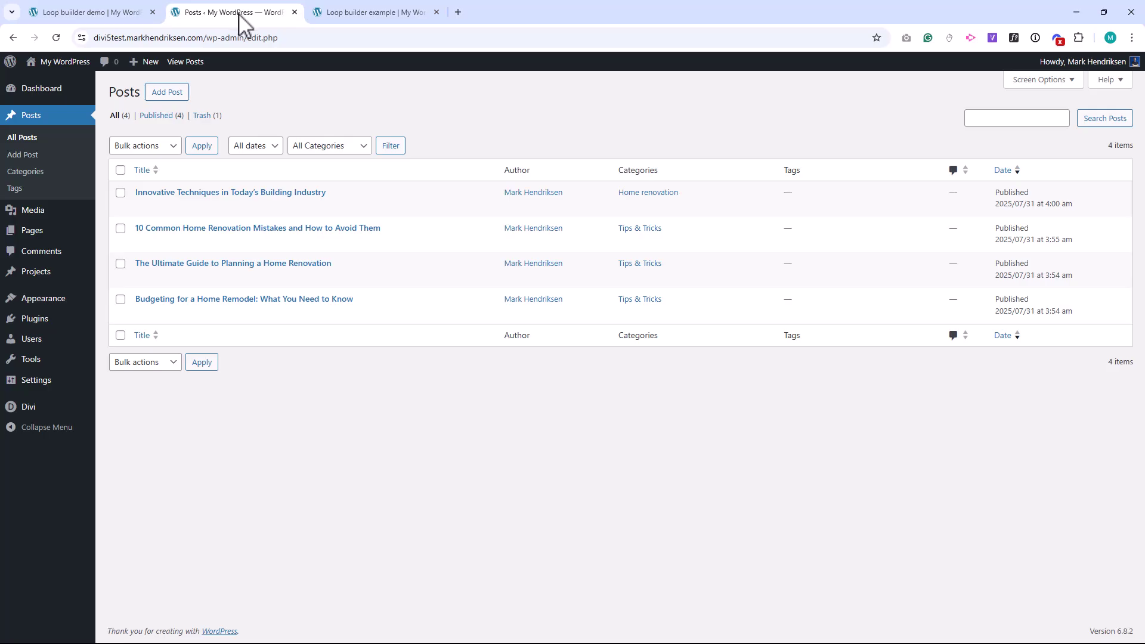
left_click(322, 194)
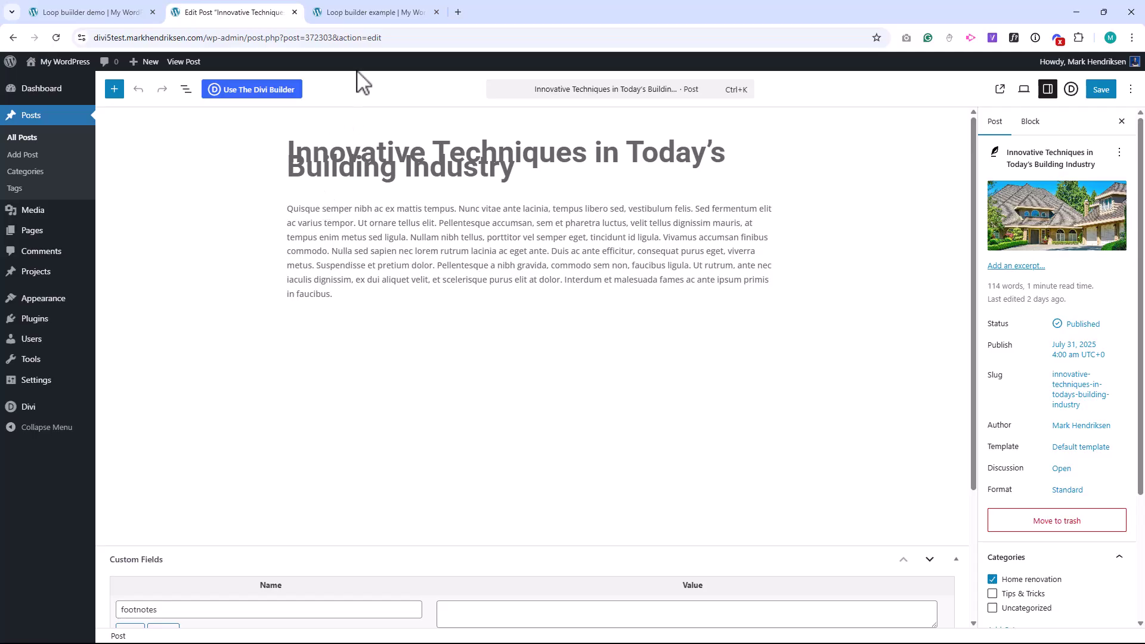
left_click(375, 13)
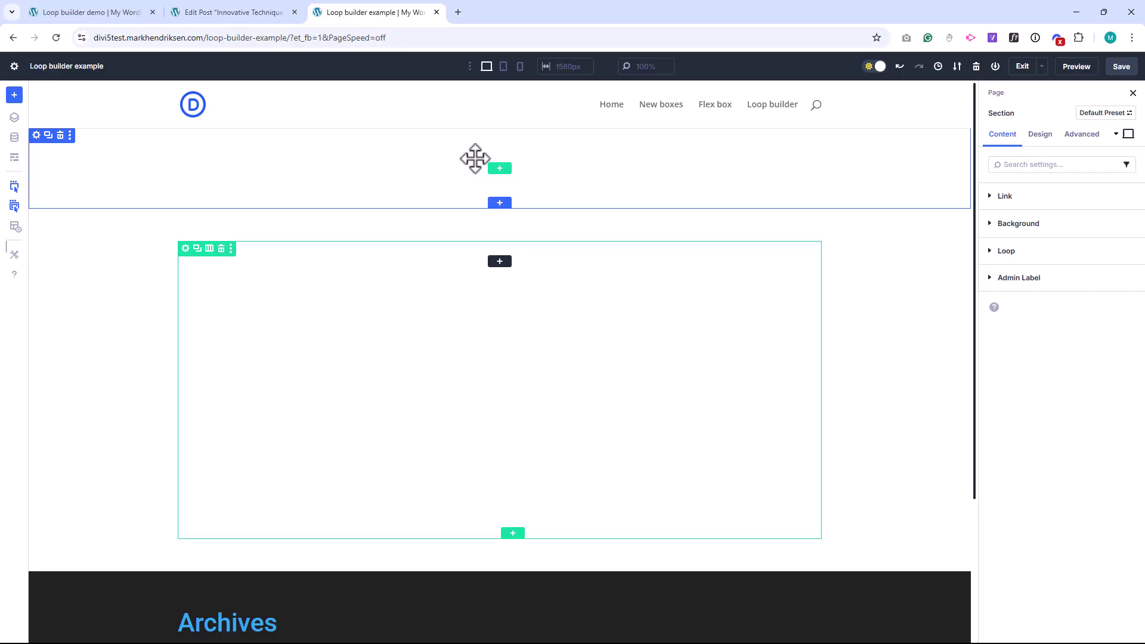
Add a single-column row with an Image module to the empty section
left_click(499, 170)
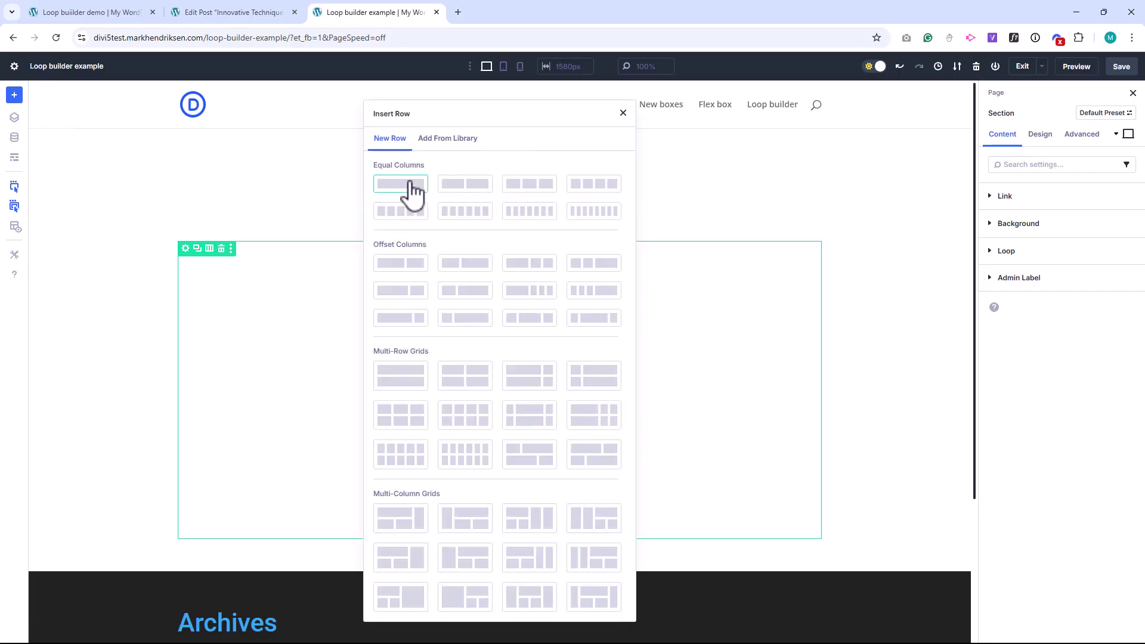
left_click(409, 184)
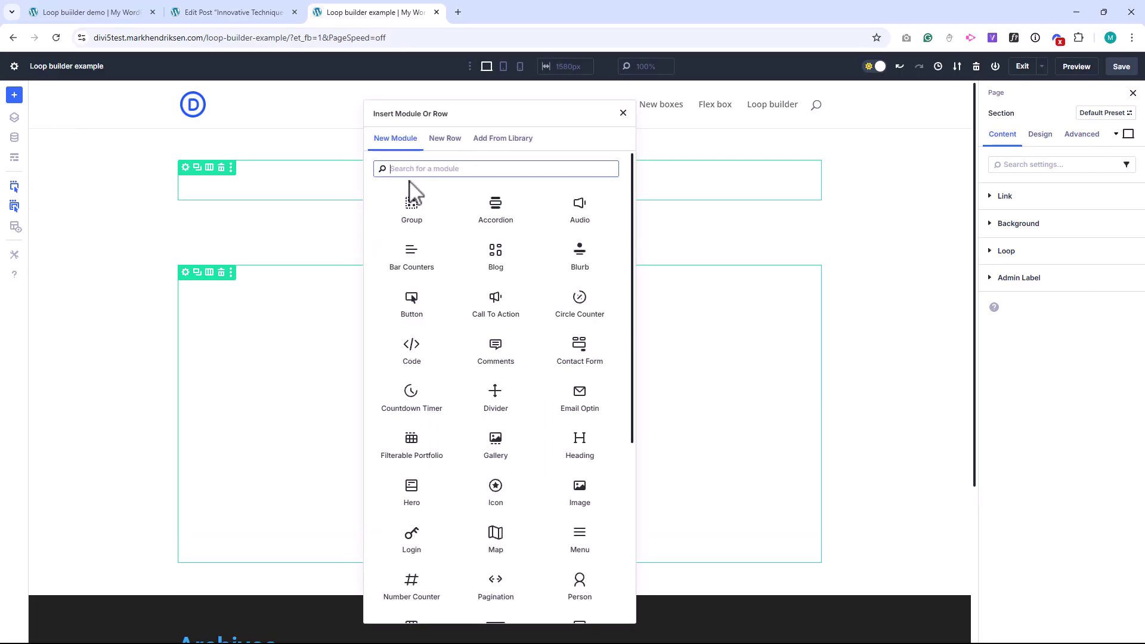
type("im")
left_click(484, 205)
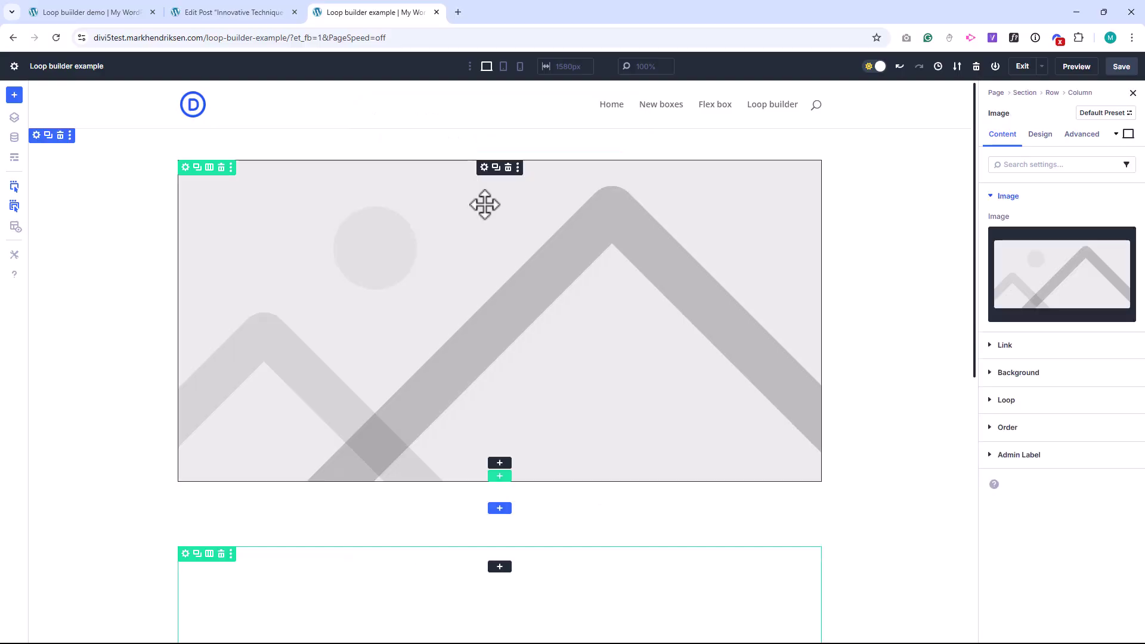
Insert a two-column row below the image with a Text module in each column
left_click(504, 463)
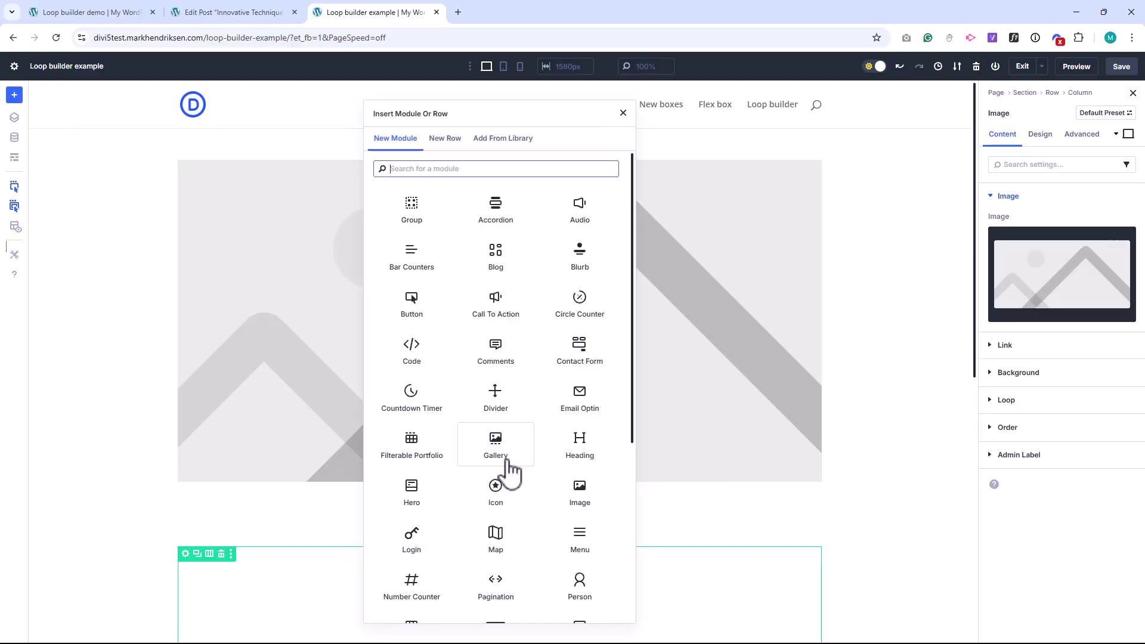
left_click(454, 140)
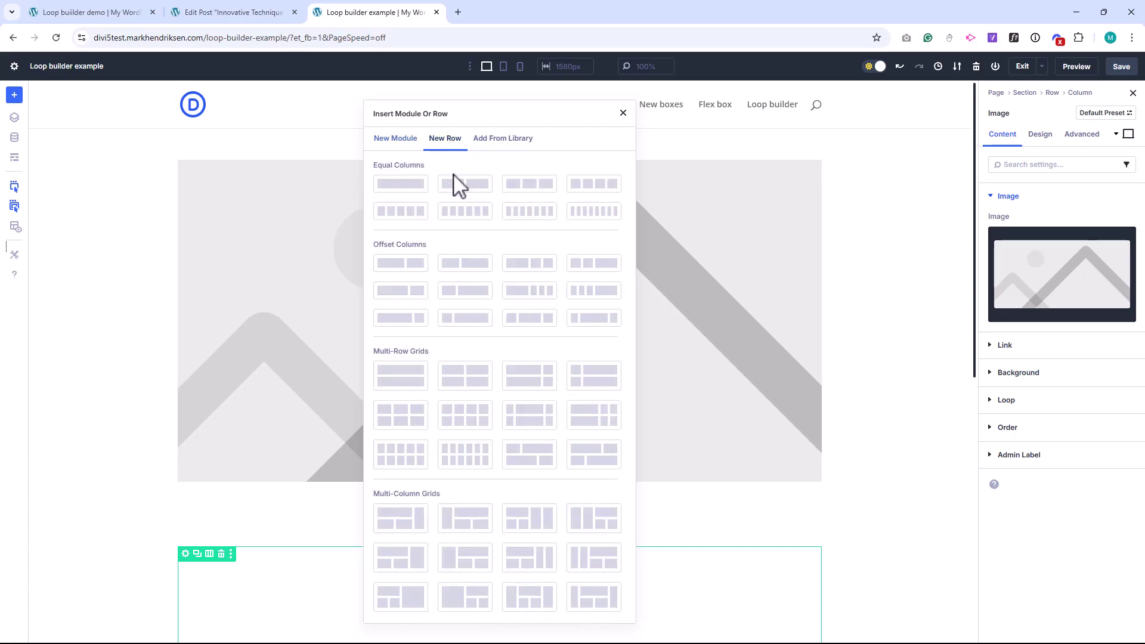
left_click(459, 185)
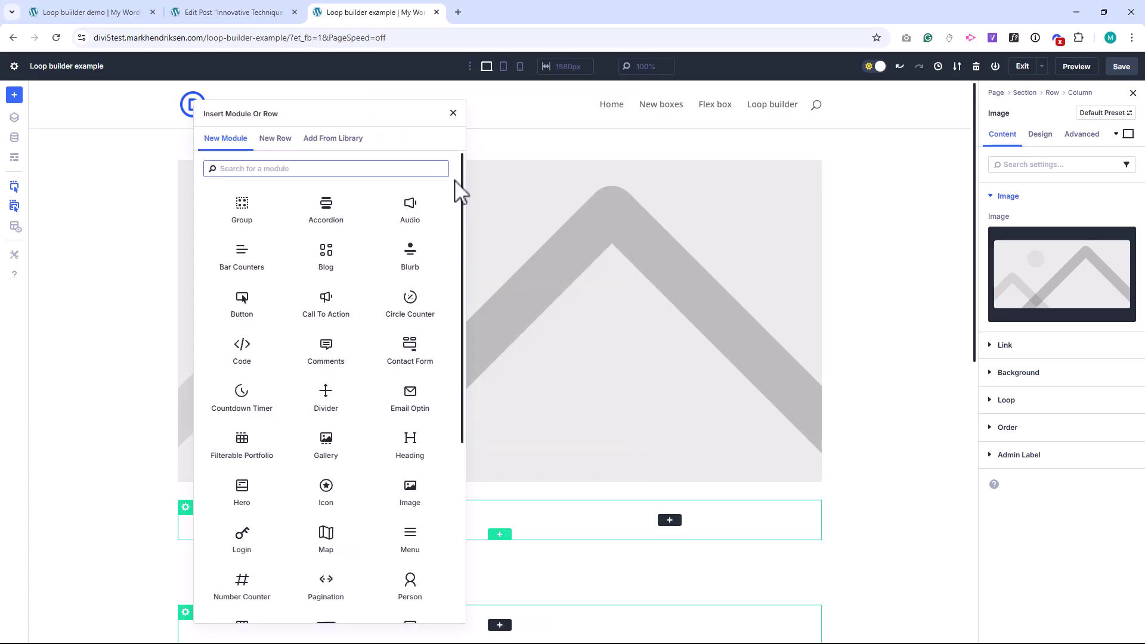
type("te")
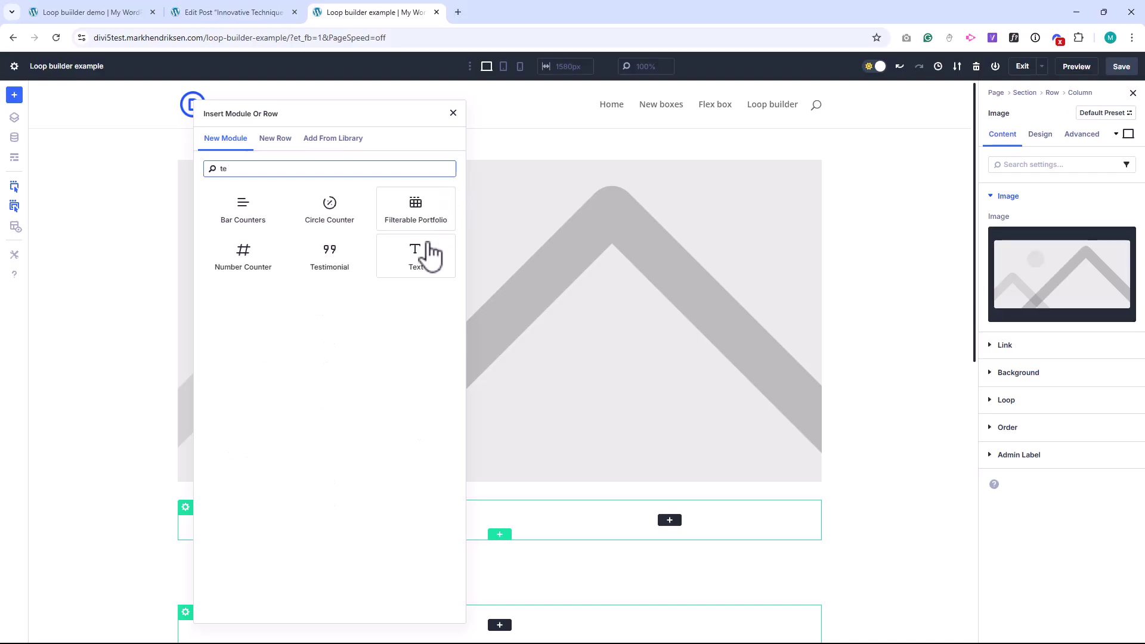
left_click(417, 251)
scroll(406, 262, "down", 4)
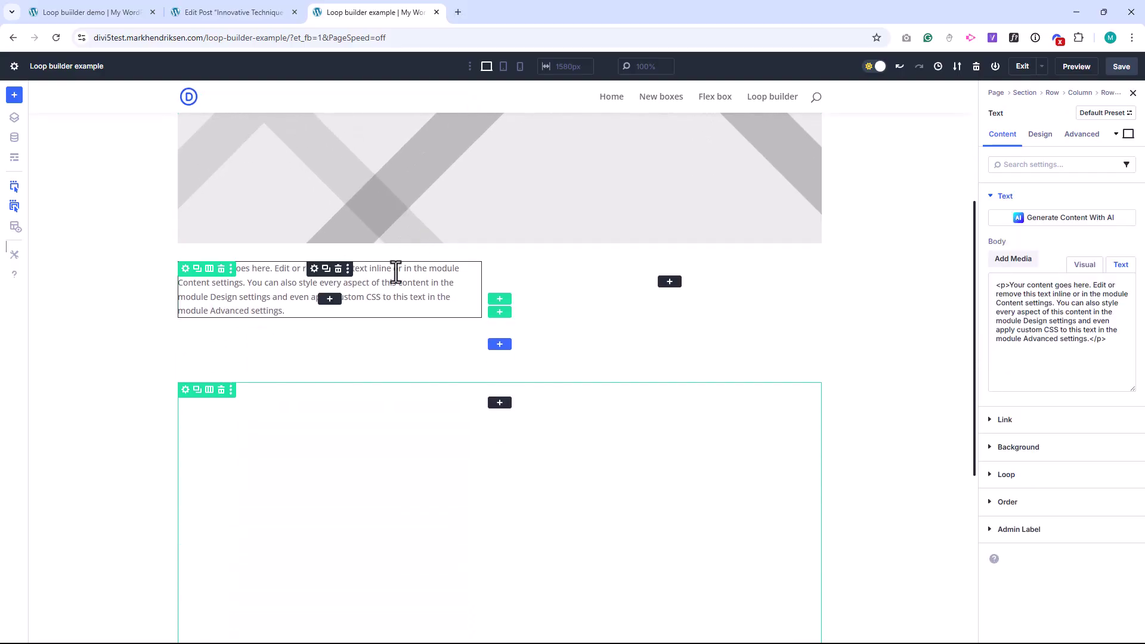
left_click(326, 269)
left_click_drag(314, 270, 649, 276)
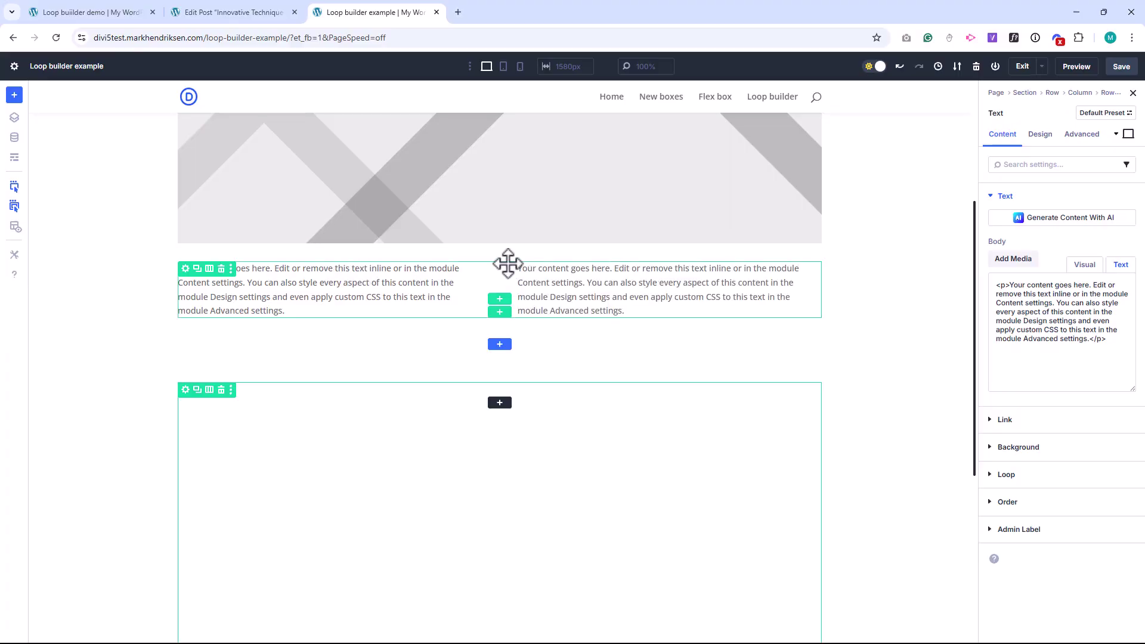
Add a Heading module and then a Button module beneath the text row
left_click(499, 299)
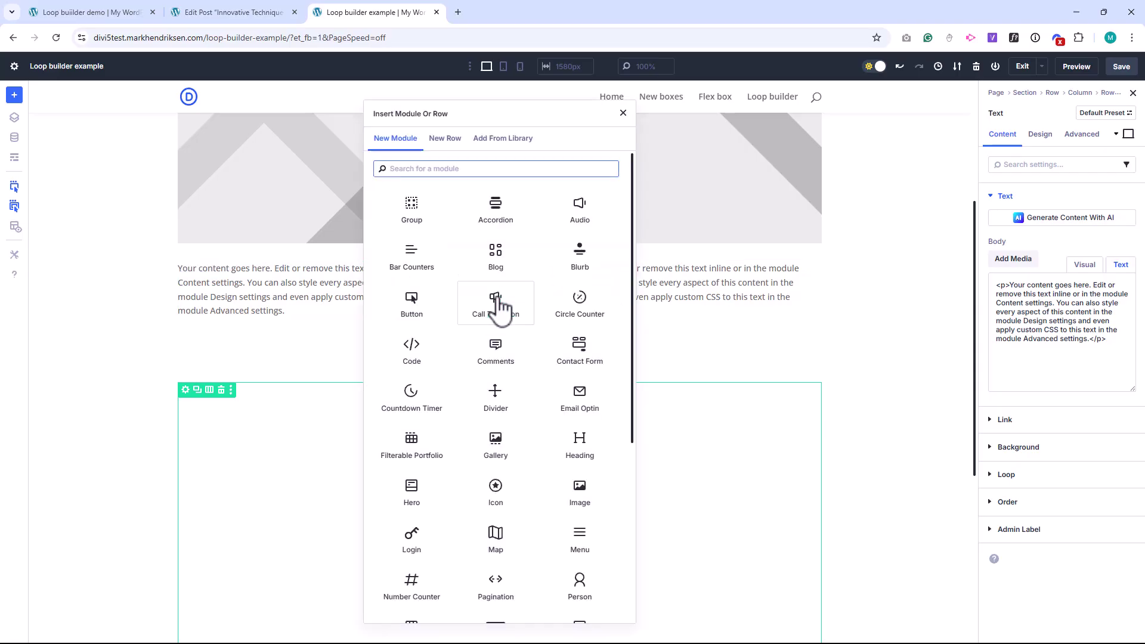
type("hea")
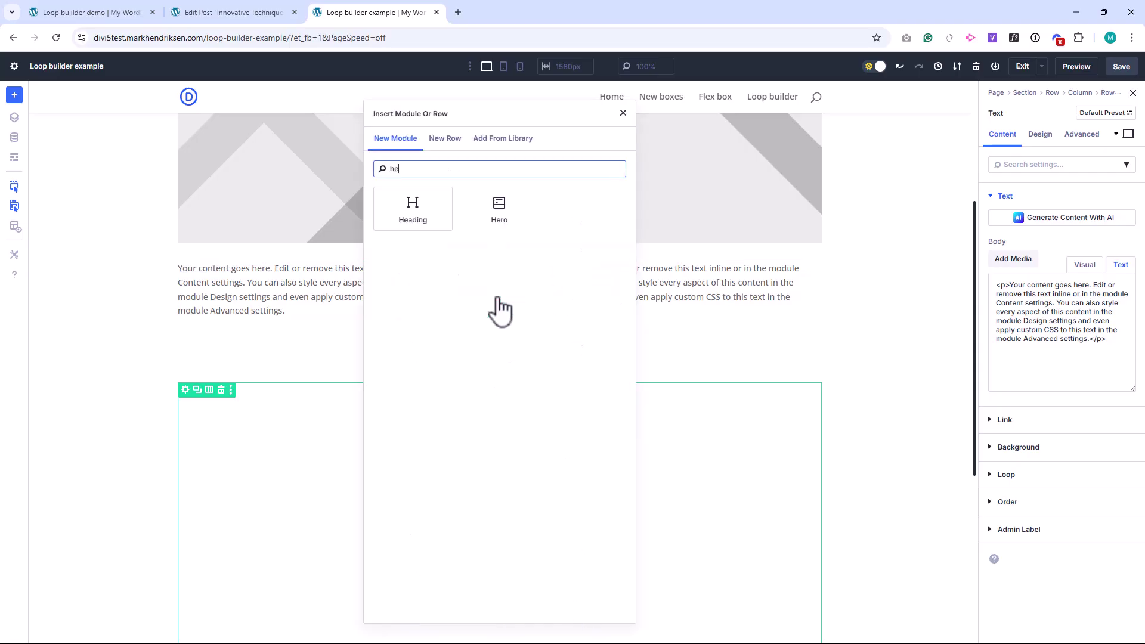
left_click(418, 209)
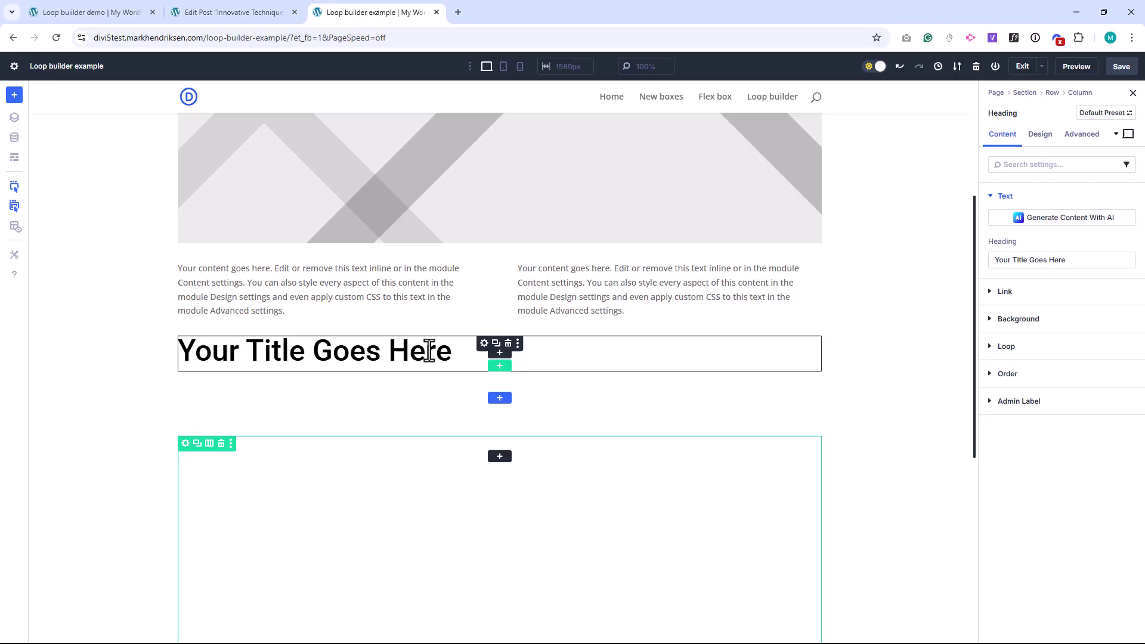
left_click(500, 365)
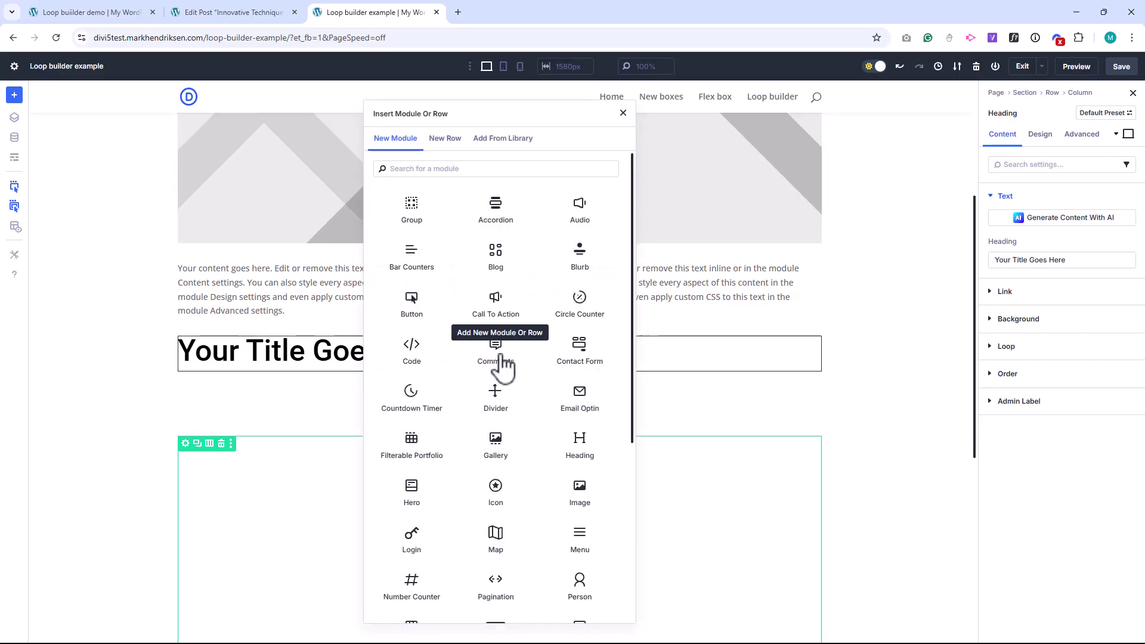
type("bu")
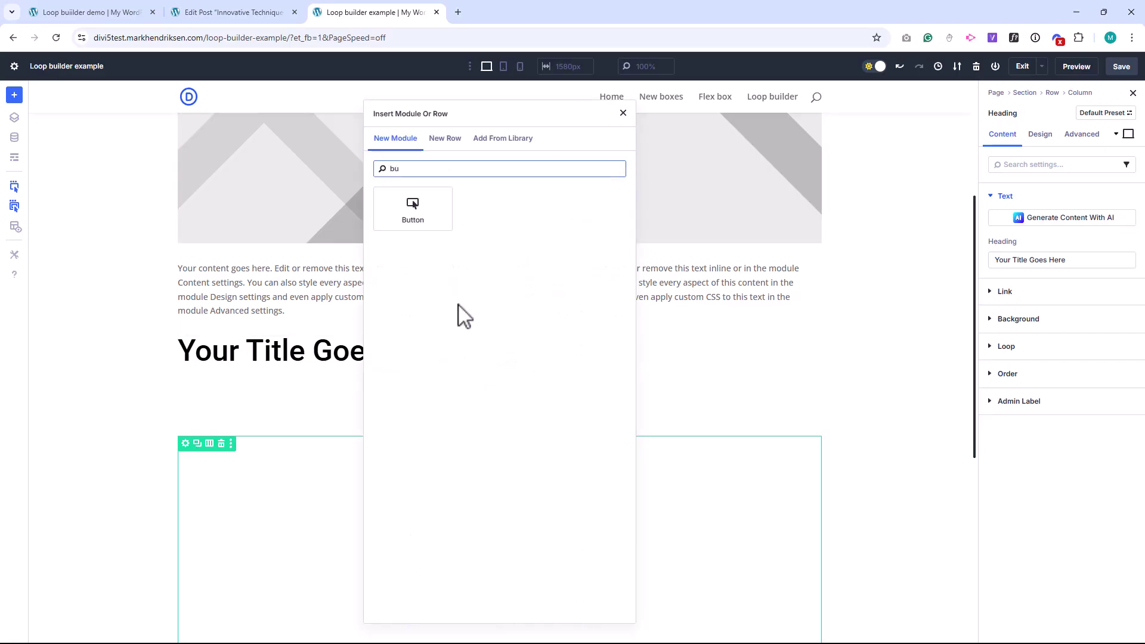
left_click(421, 215)
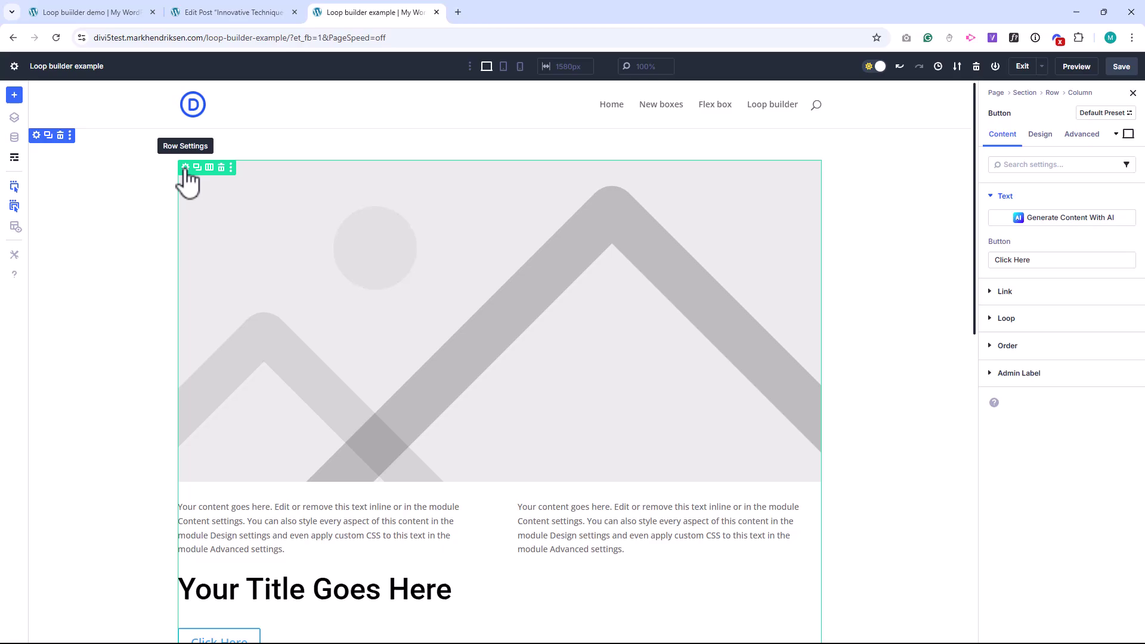
Switch on Loop Element in the card column's Loop options
left_click(185, 167)
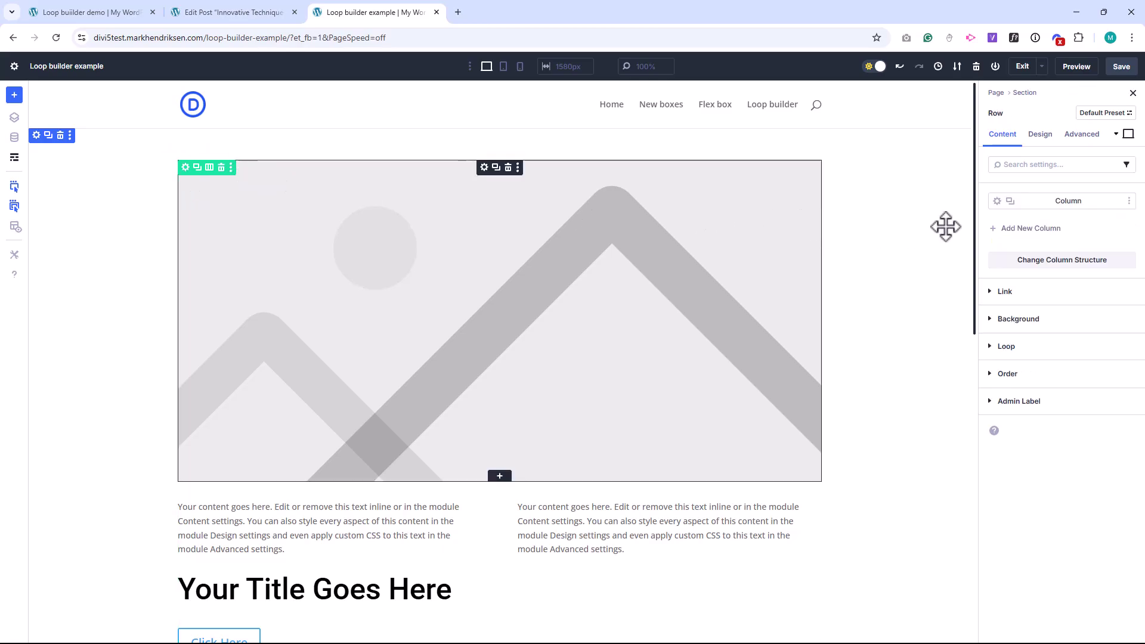
left_click(996, 203)
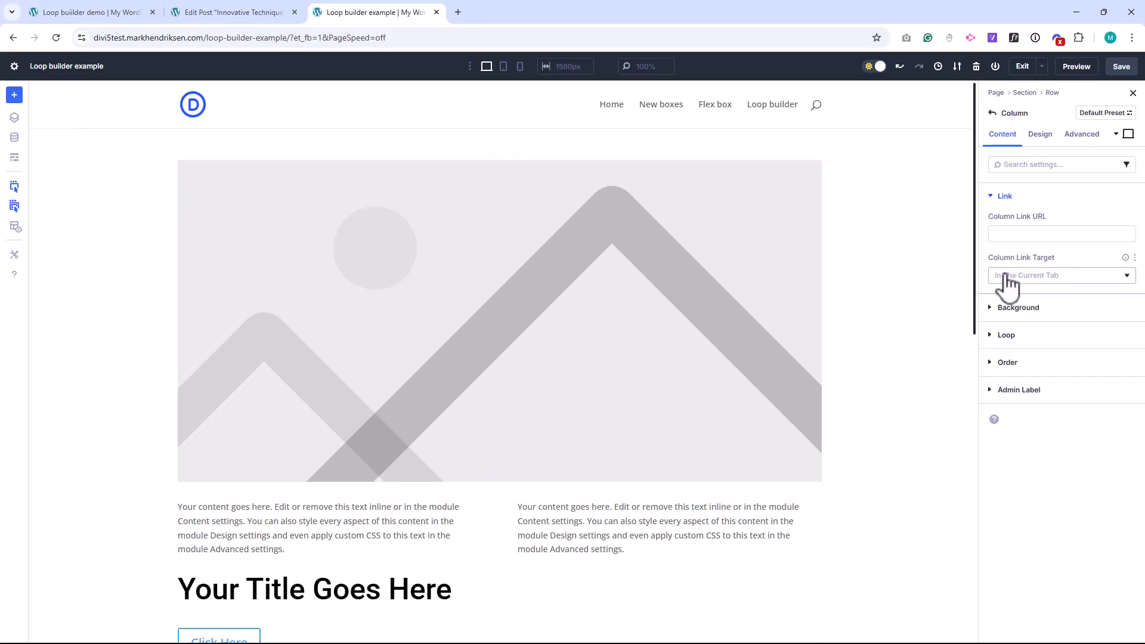
left_click(1013, 337)
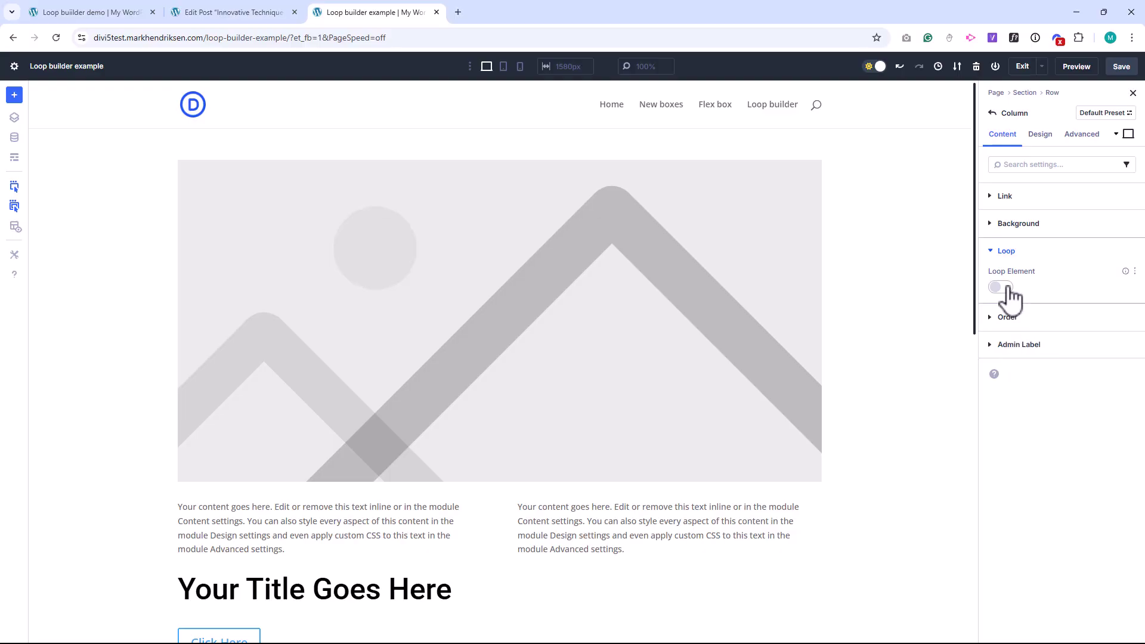
left_click(1002, 287)
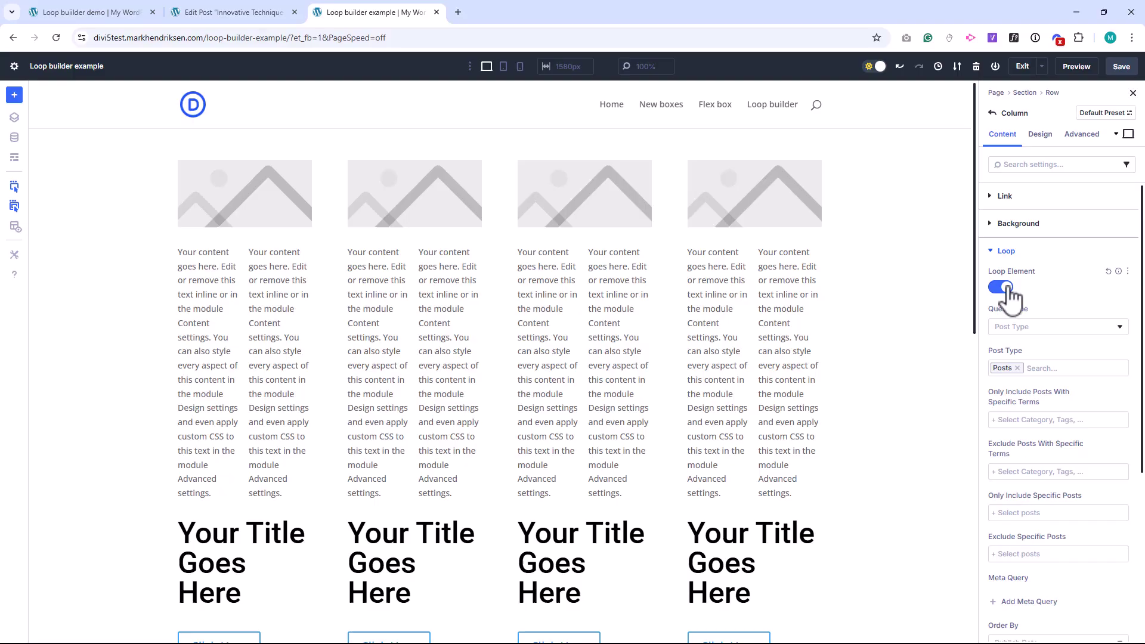
Set the card image to dynamic Loop Featured Image and apply
left_click(283, 192)
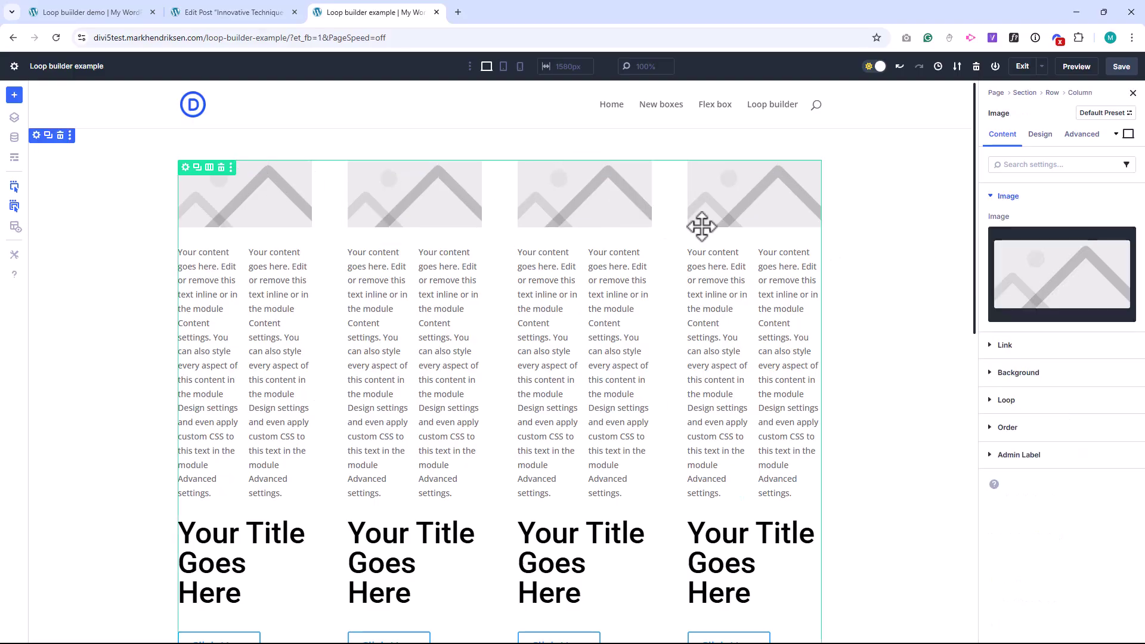
left_click(1117, 217)
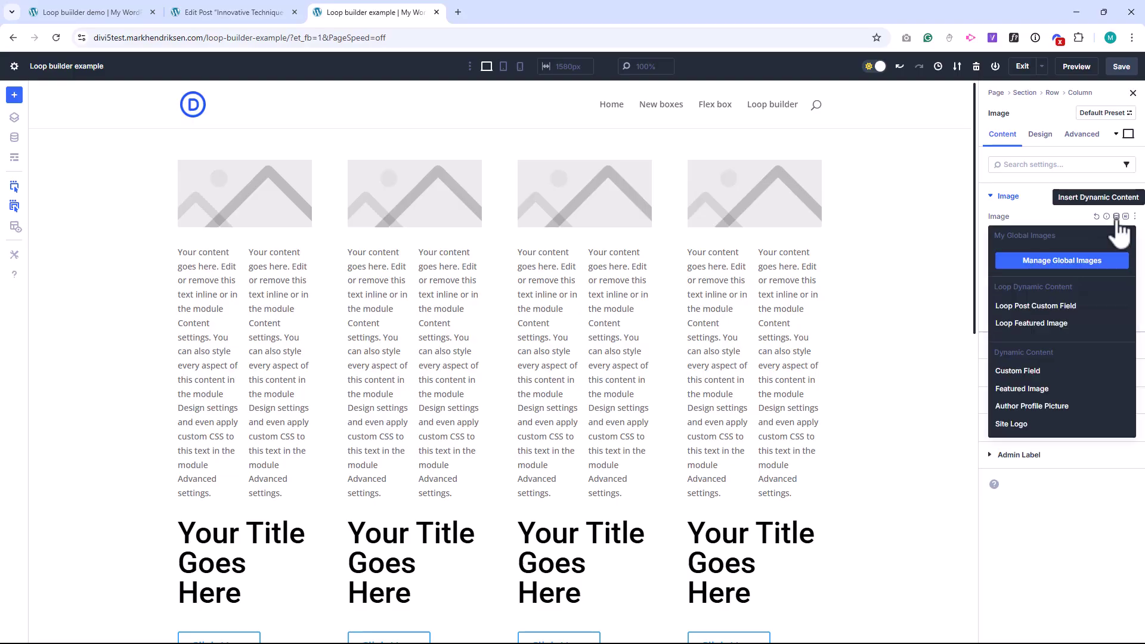
left_click(1064, 323)
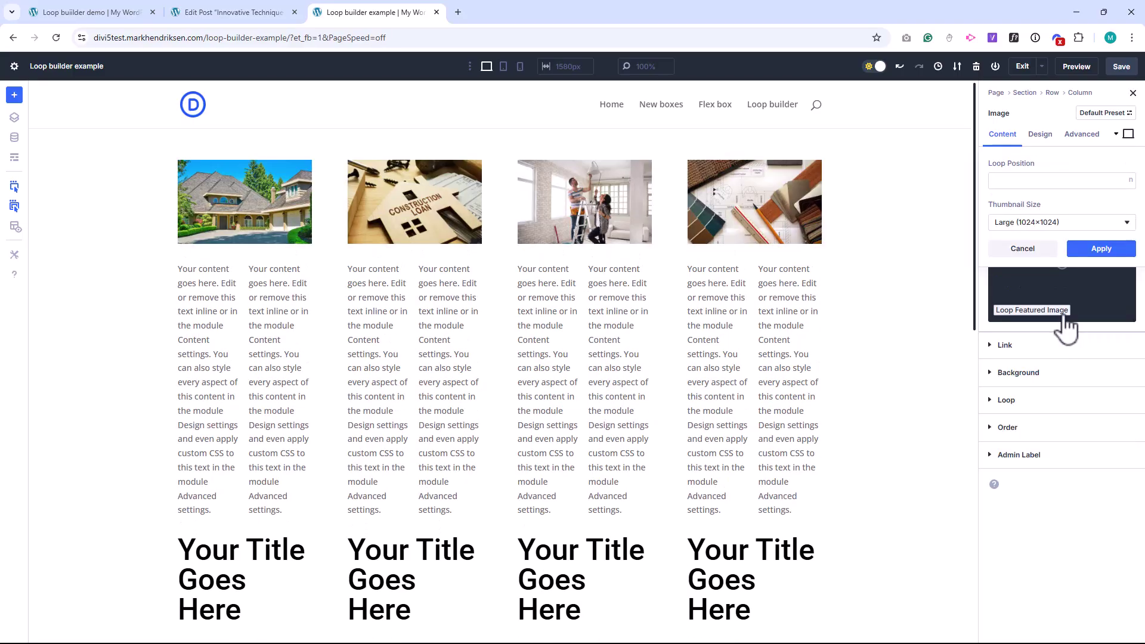
left_click(1101, 249)
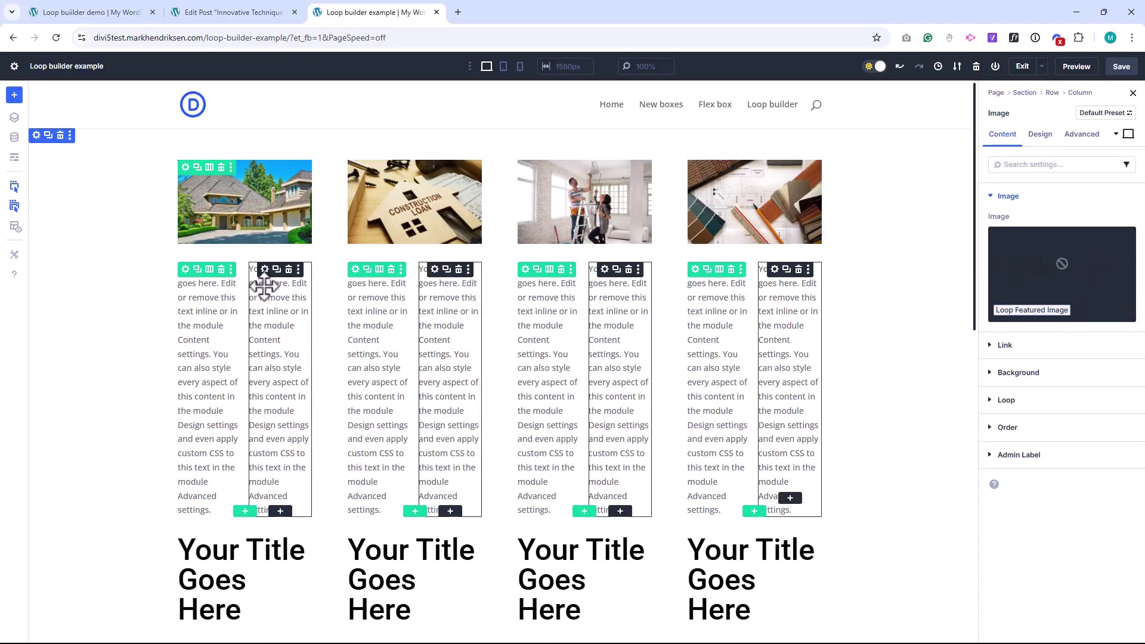
Fill the first text block with each post's categories via dynamic content
left_click(203, 297)
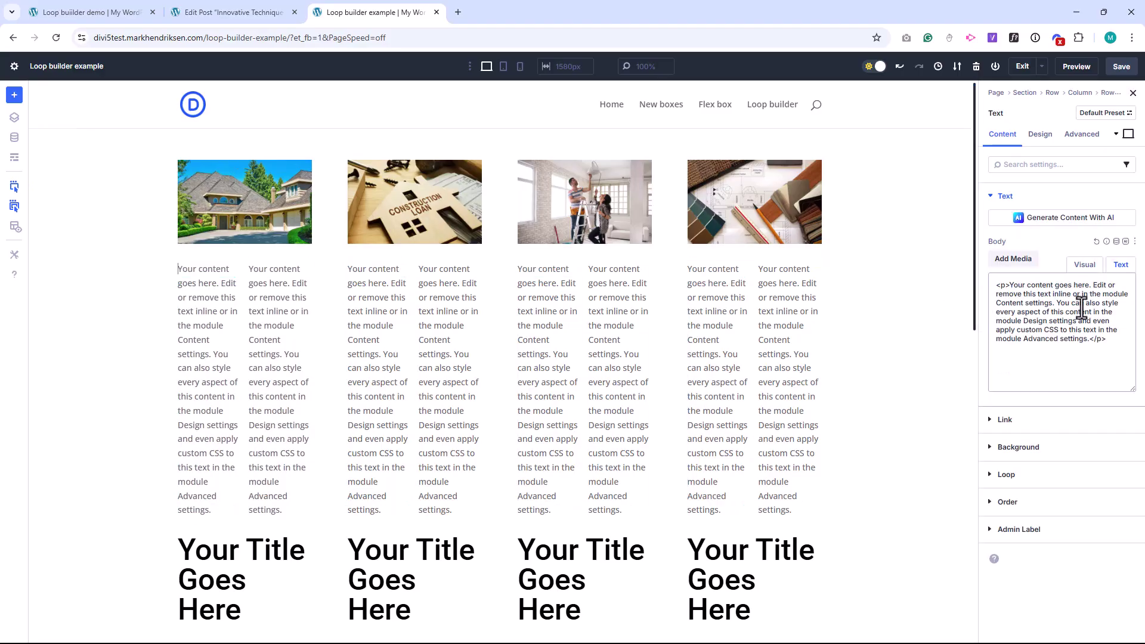
left_click(1117, 243)
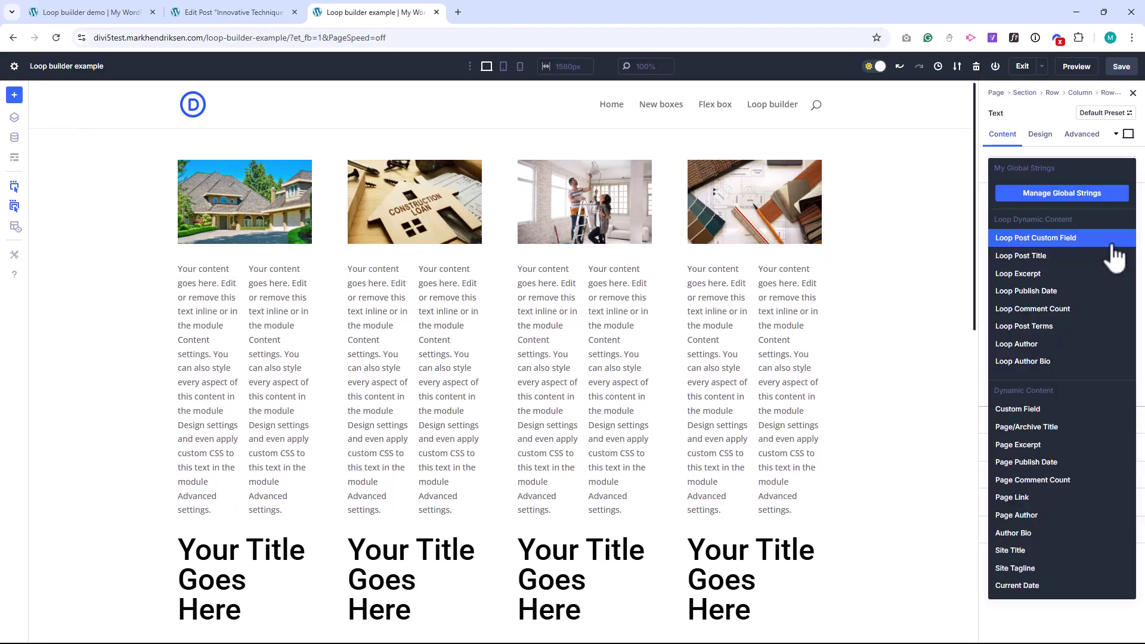
left_click(1057, 326)
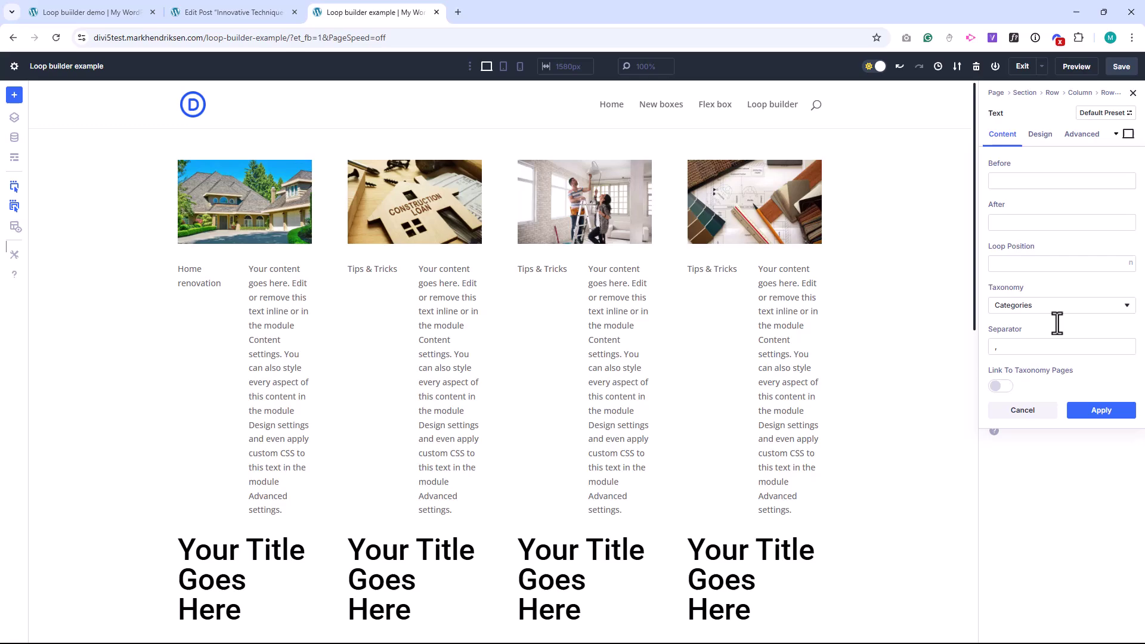
left_click(1101, 411)
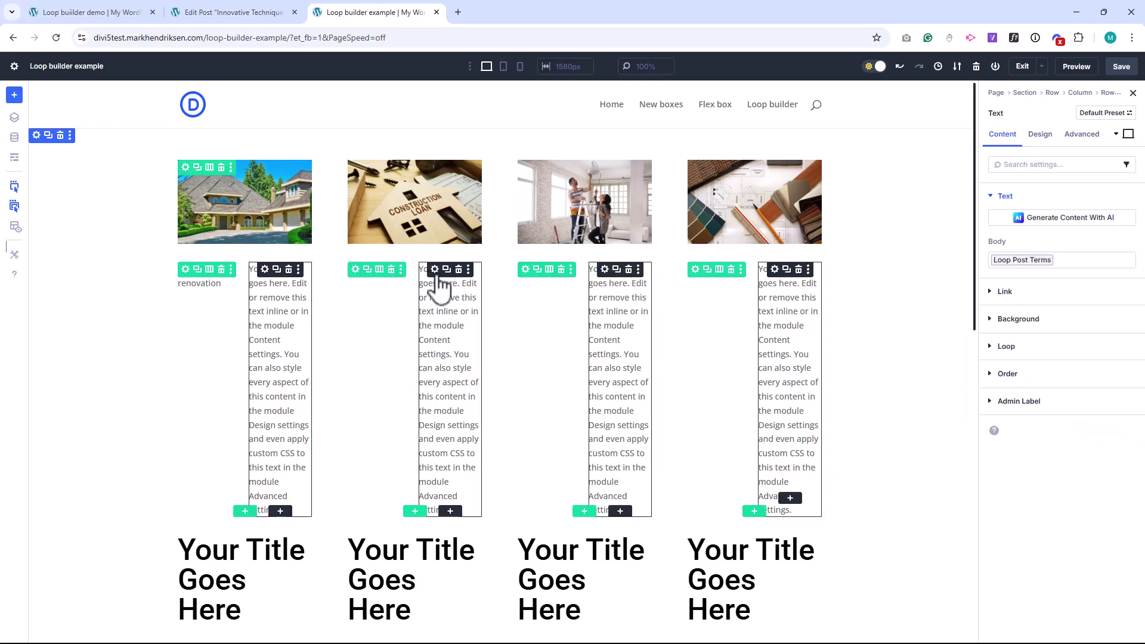
Set the second text block to dynamic Loop Publish Date and apply
left_click(440, 285)
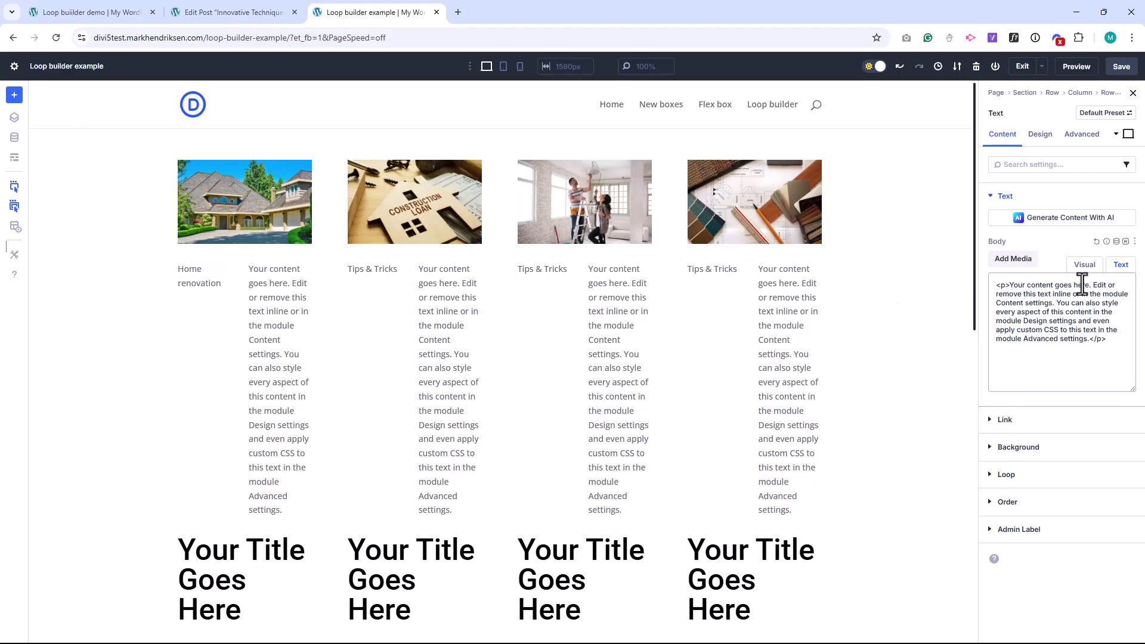
left_click(1121, 264)
left_click(1116, 241)
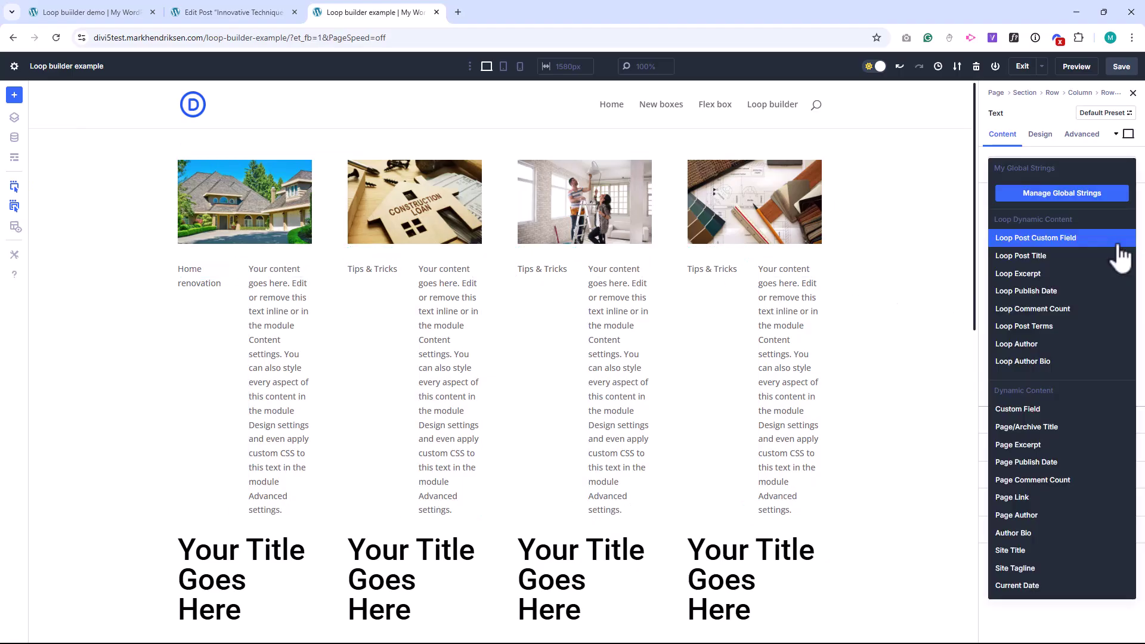
left_click(1071, 292)
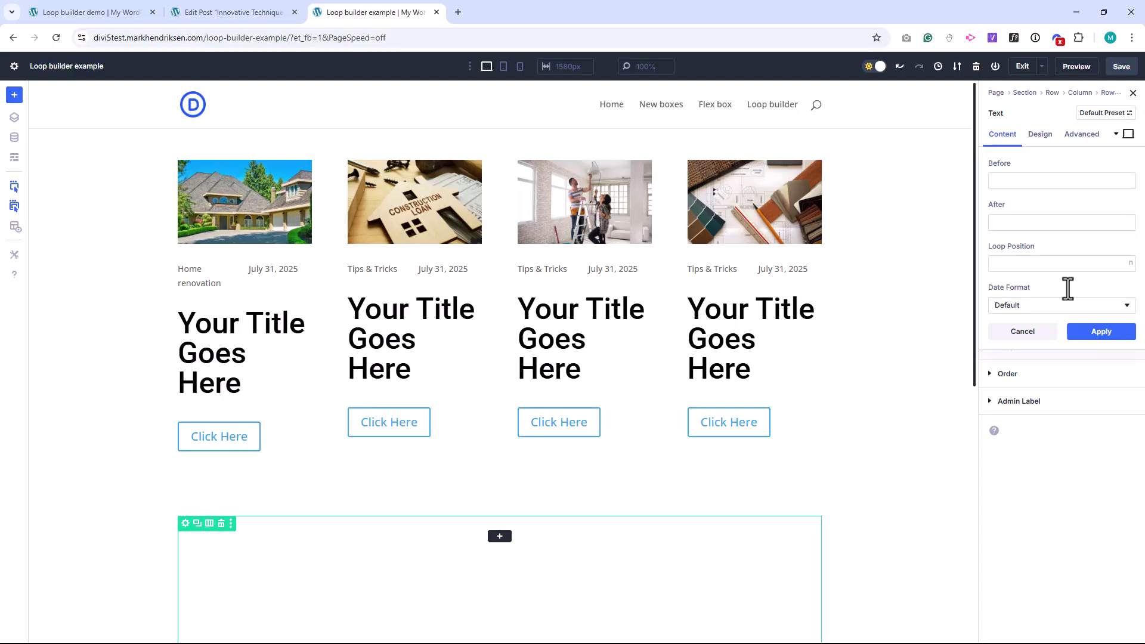
left_click(1097, 333)
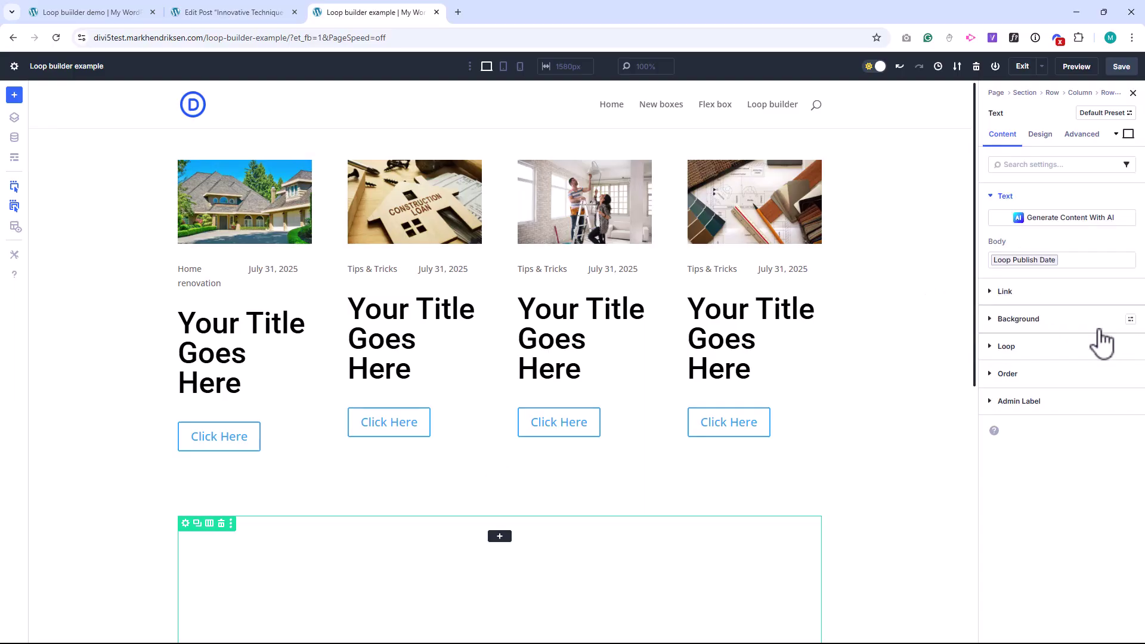
Set the card heading to dynamic Loop Post Title
left_click(741, 303)
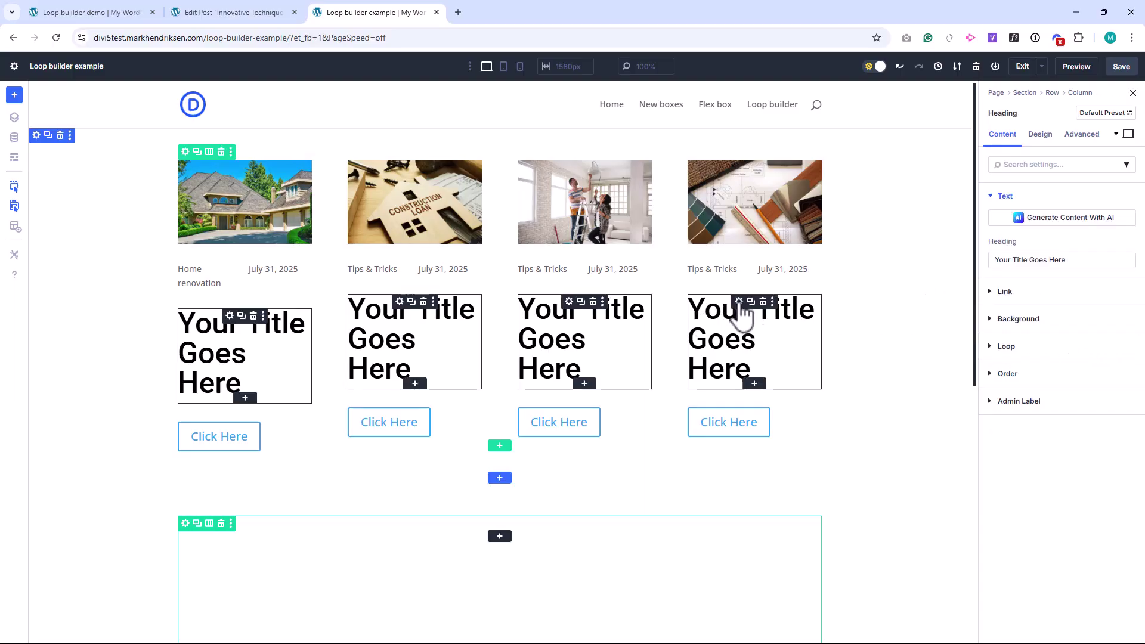
mouse_move(1081, 256)
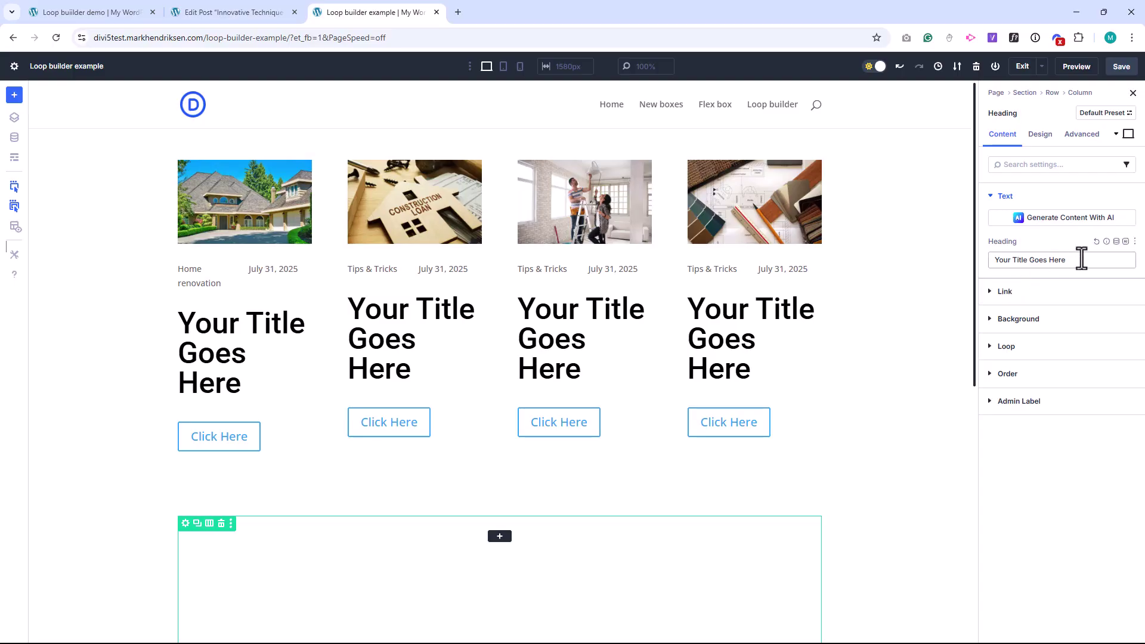
left_click(1117, 245)
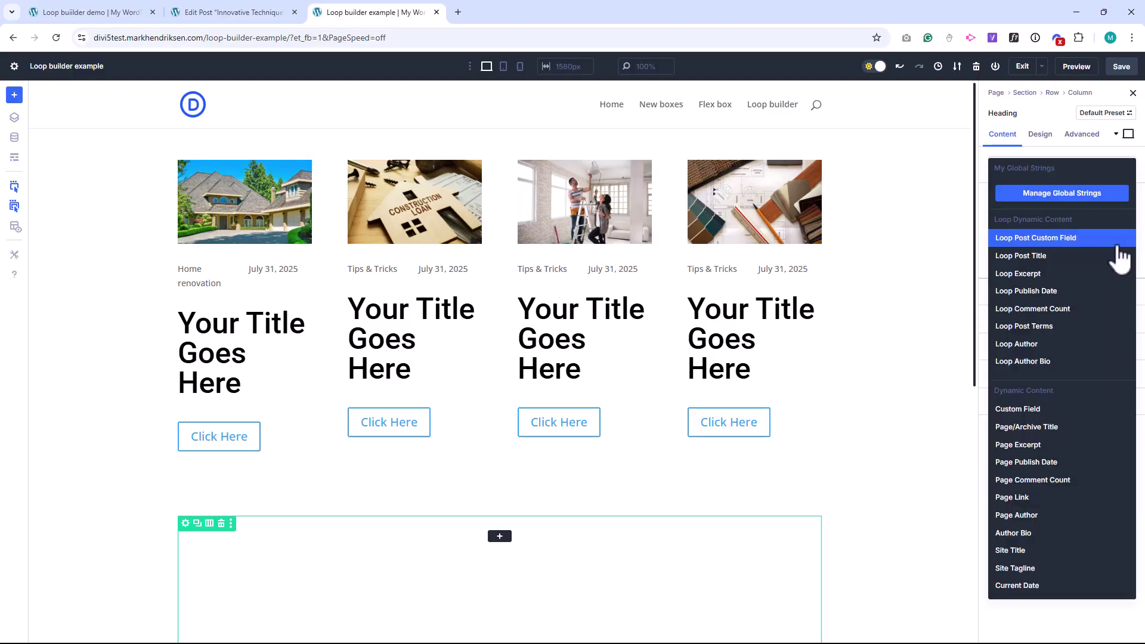
left_click(1067, 260)
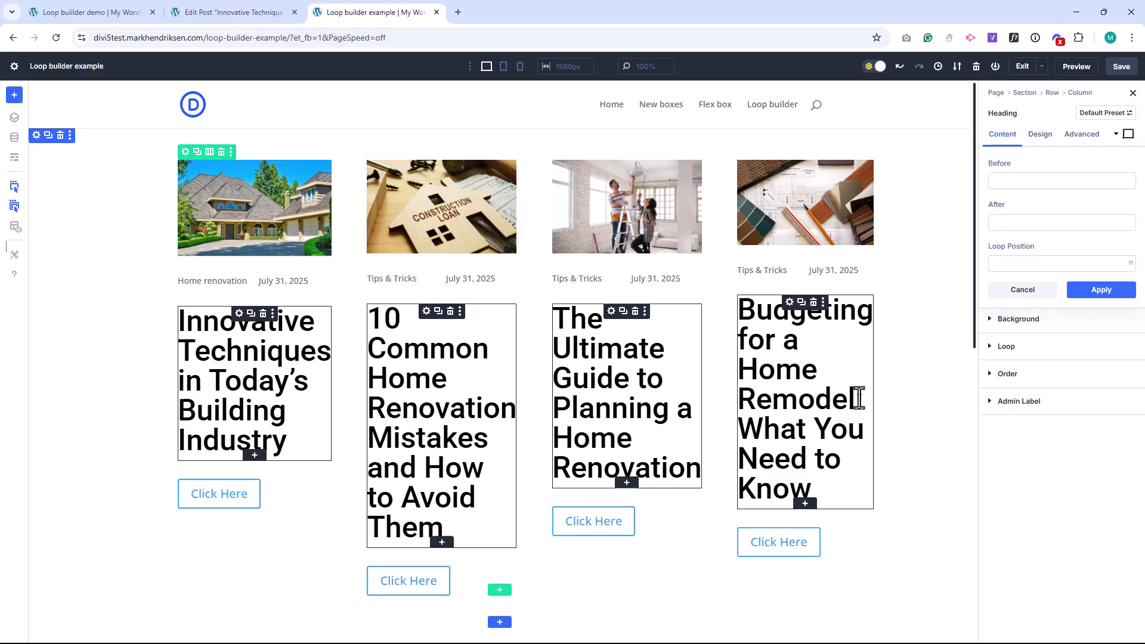
Set the Click Here button's Link URL to dynamic Loop Link and apply
left_click(769, 549)
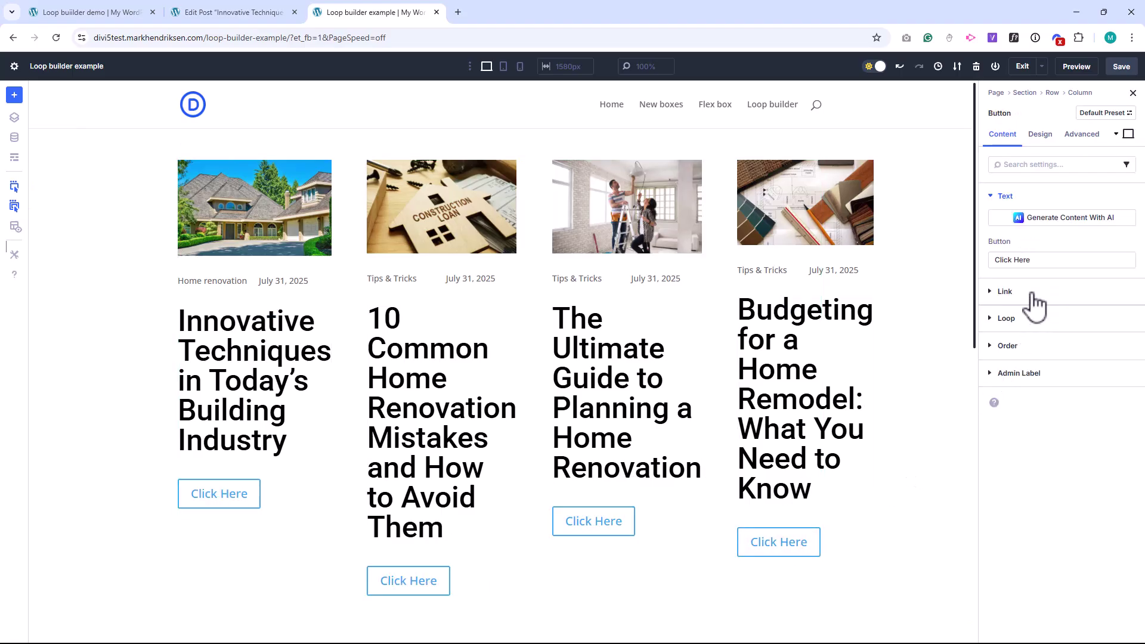
left_click(1036, 298)
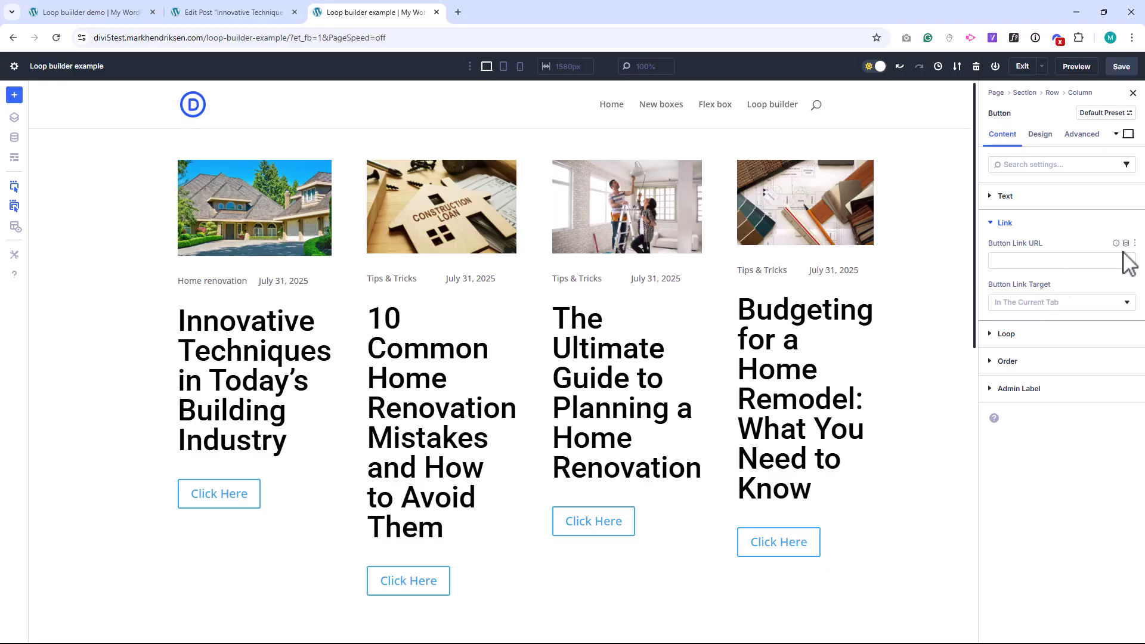
left_click(1126, 244)
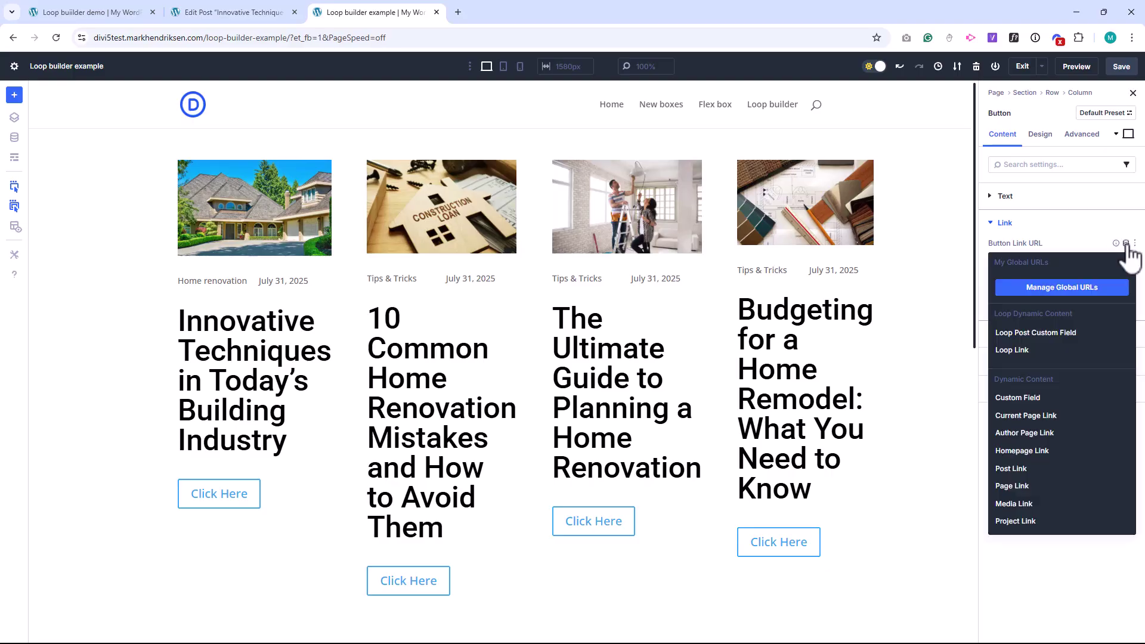
left_click(1026, 352)
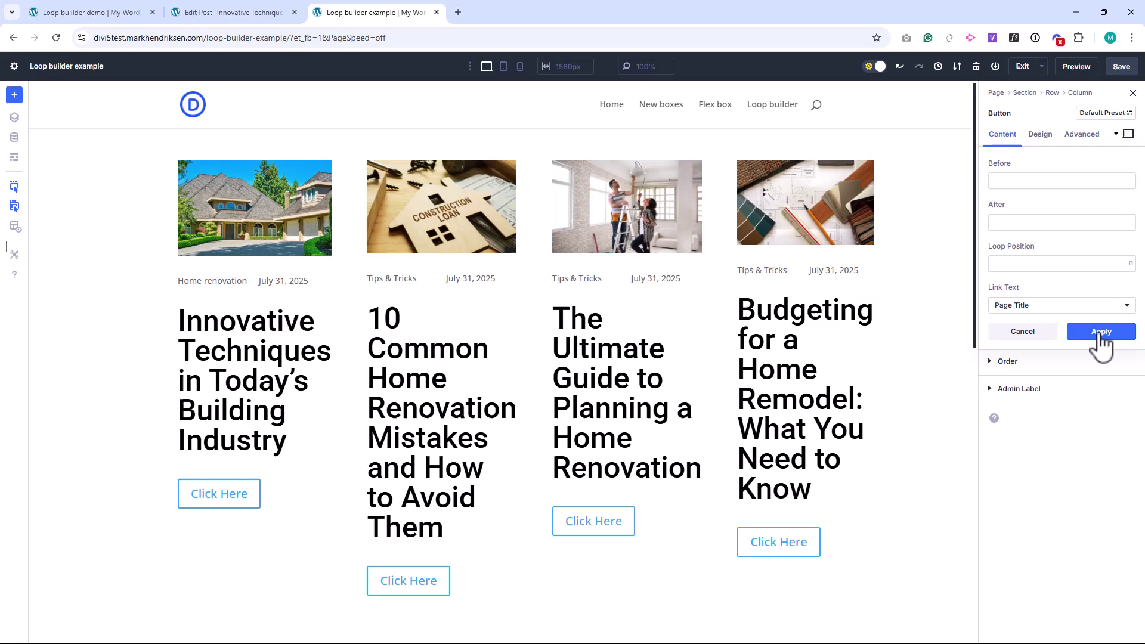
left_click(1101, 332)
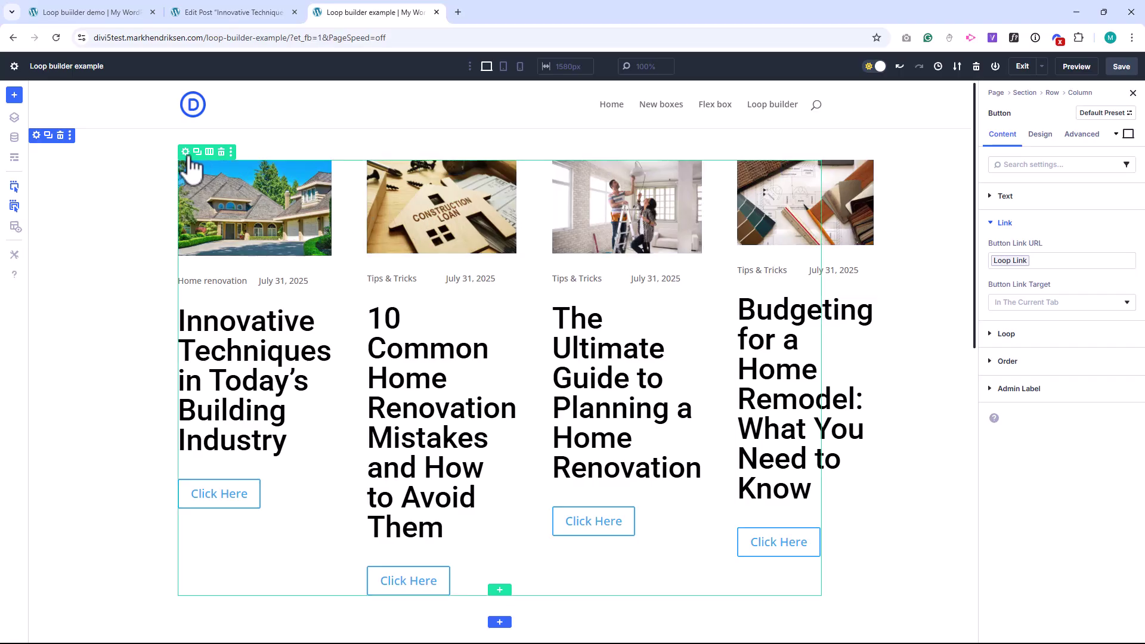
Enable Wrap in the card row's Design > Layout settings
left_click(185, 152)
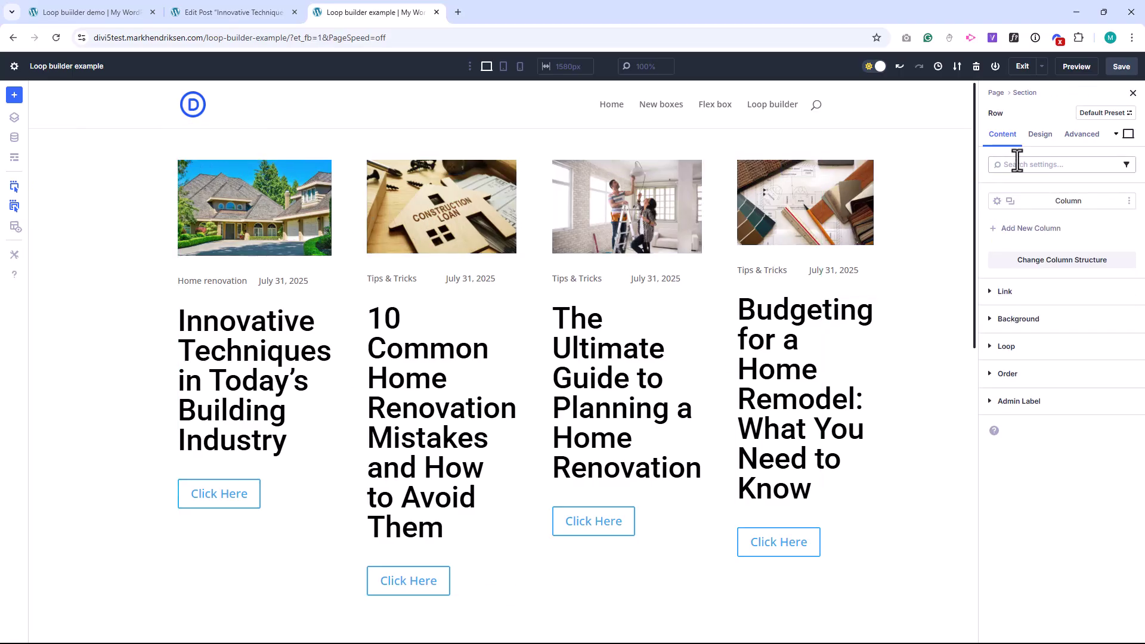
left_click(1040, 135)
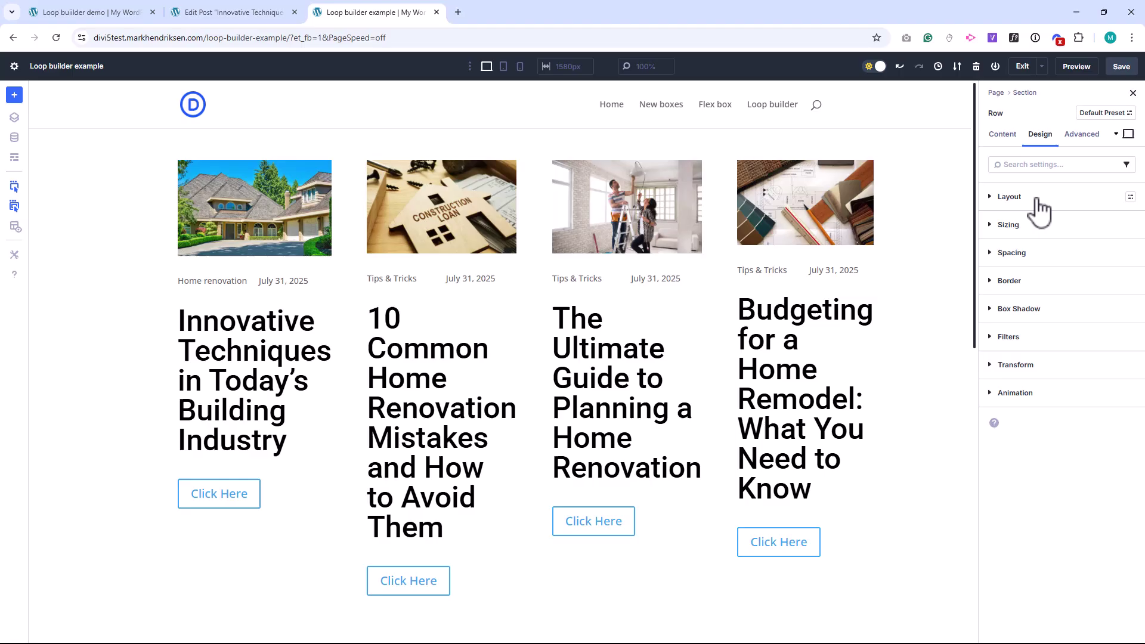
left_click(1014, 199)
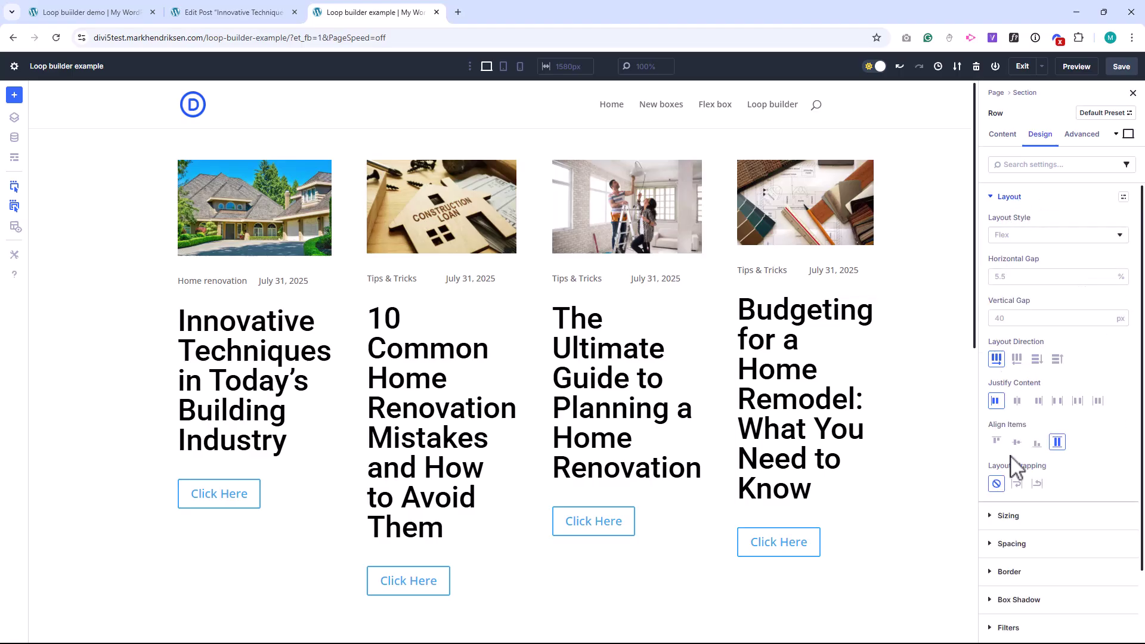
left_click(1016, 483)
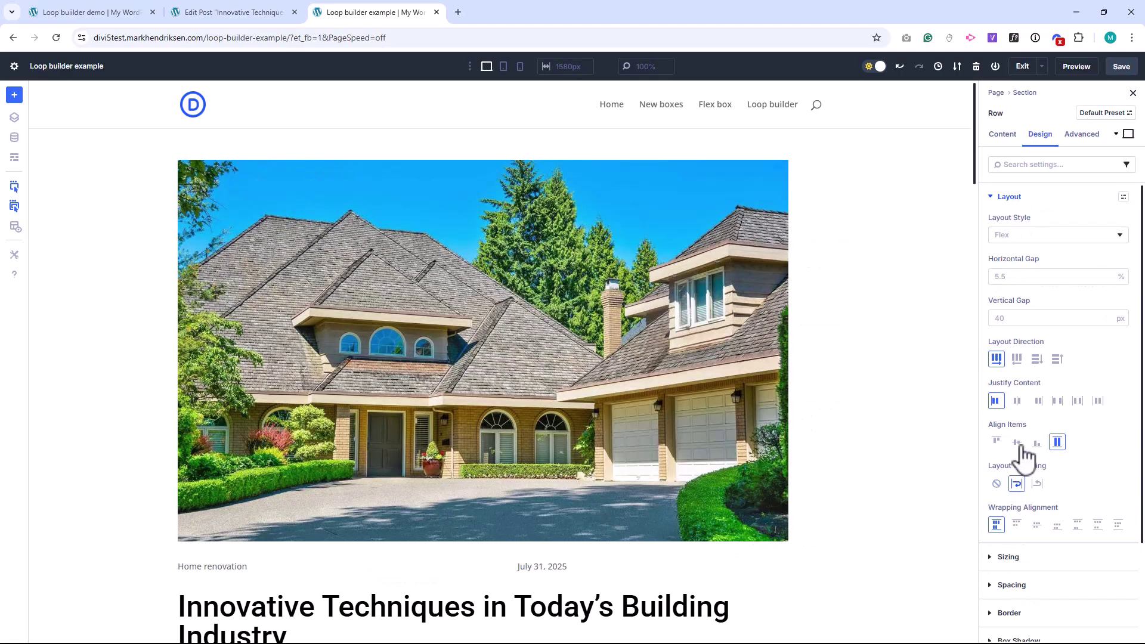
left_click(1002, 137)
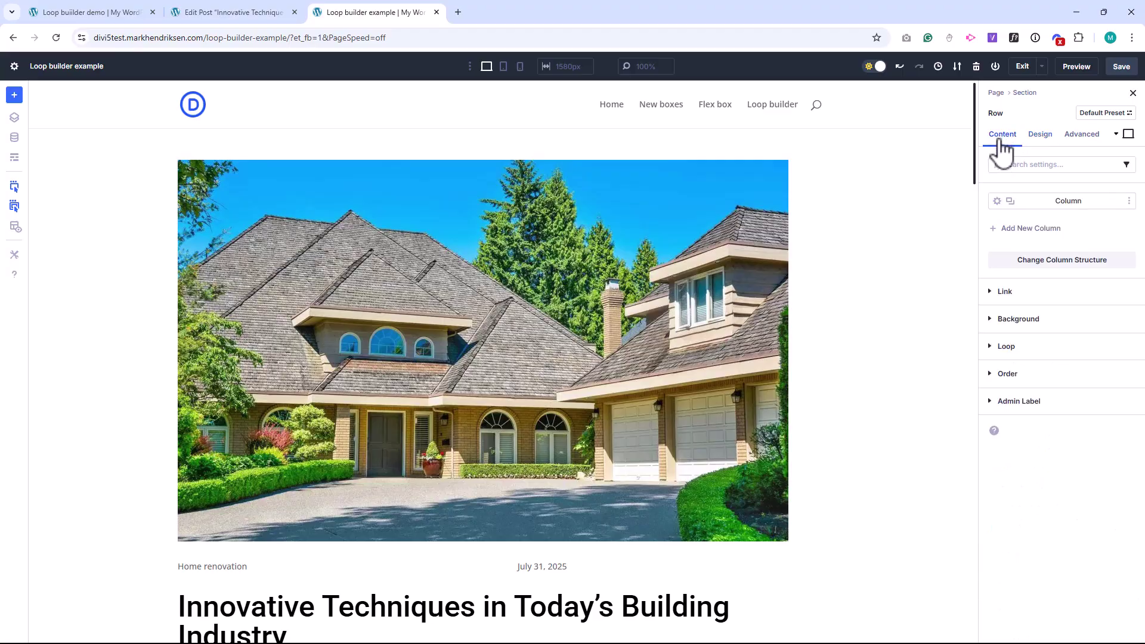
Set the looped column's Sizing > Column Class to 1/2
left_click(993, 203)
left_click(1040, 134)
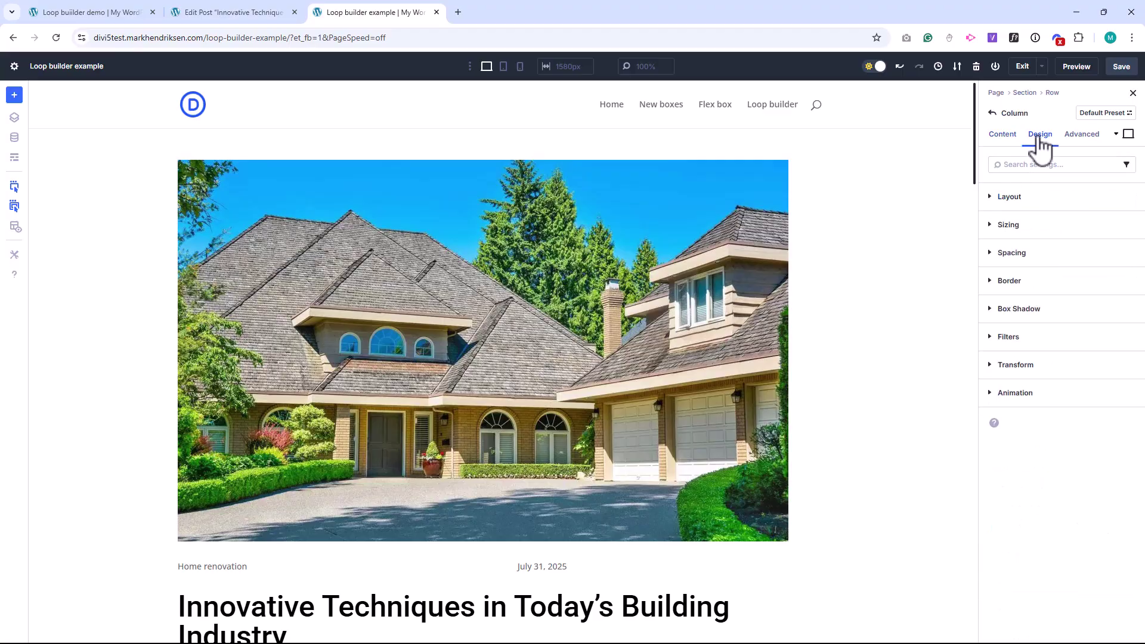
left_click(1021, 225)
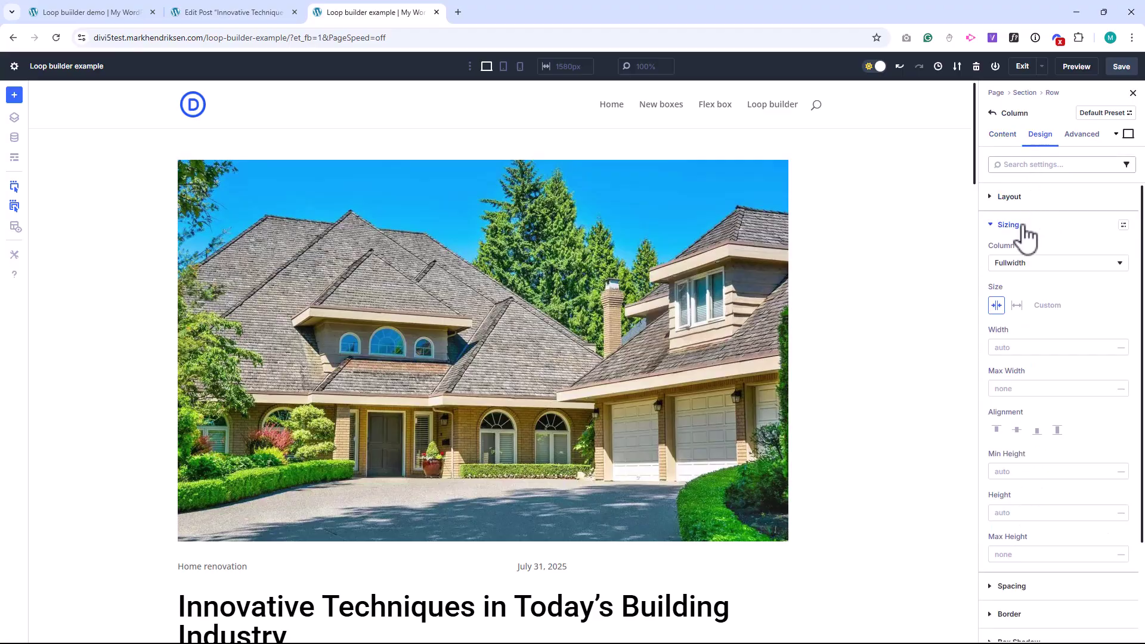
left_click(1043, 267)
left_click(1052, 217)
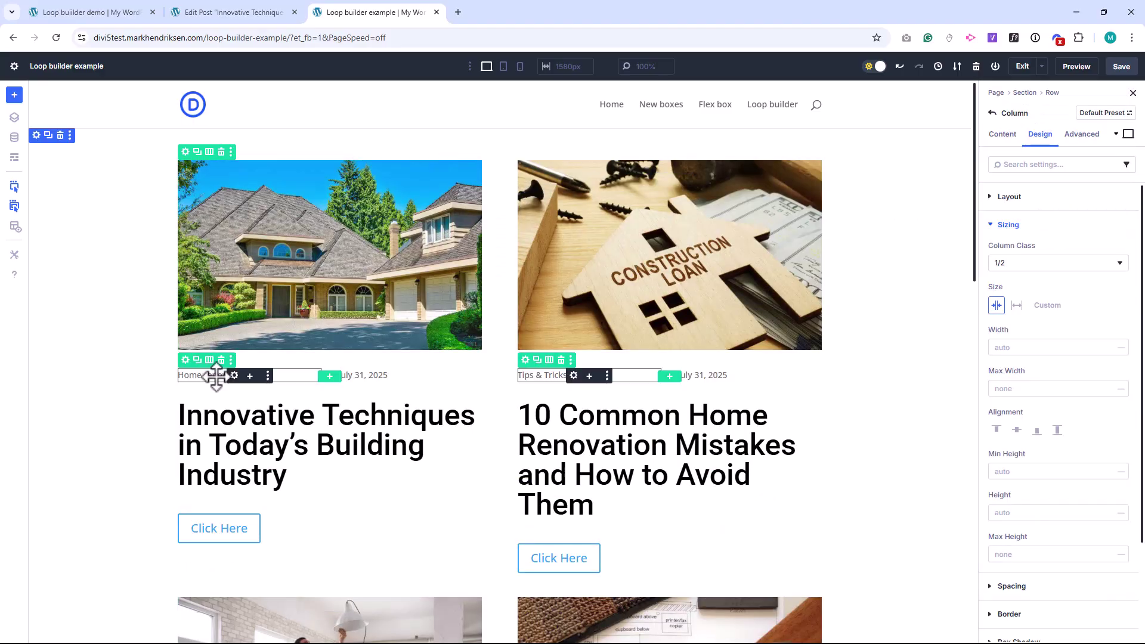
left_click(217, 376)
left_click(1040, 133)
Make the category text Semi Bold and Uppercase
left_click(1014, 196)
left_click(1026, 301)
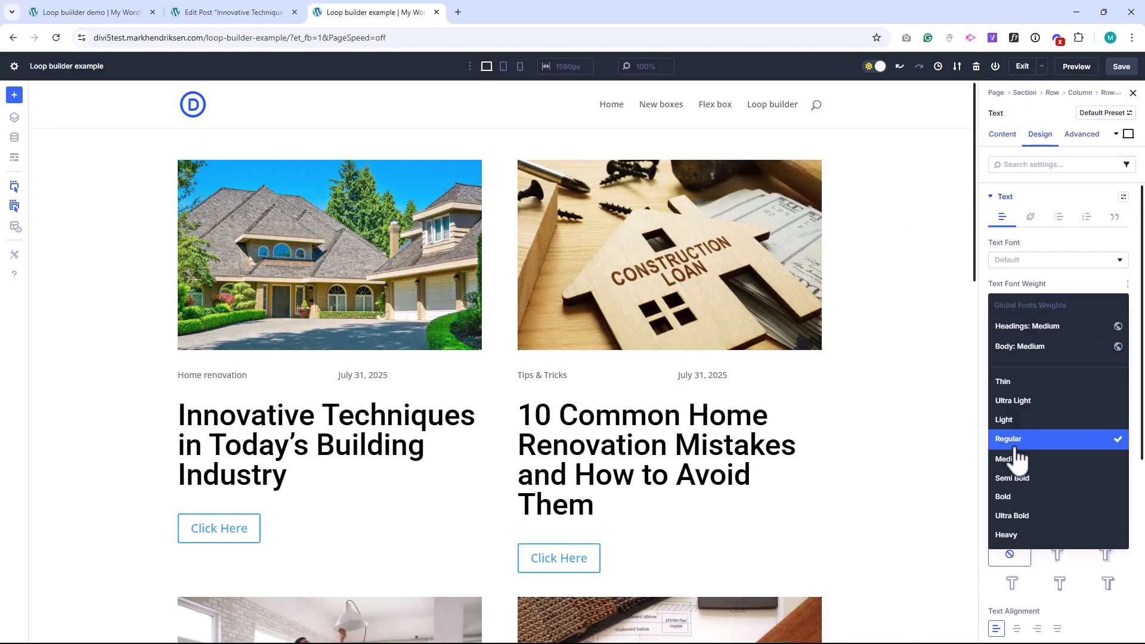
left_click(1010, 477)
left_click(1017, 343)
left_click(1026, 384)
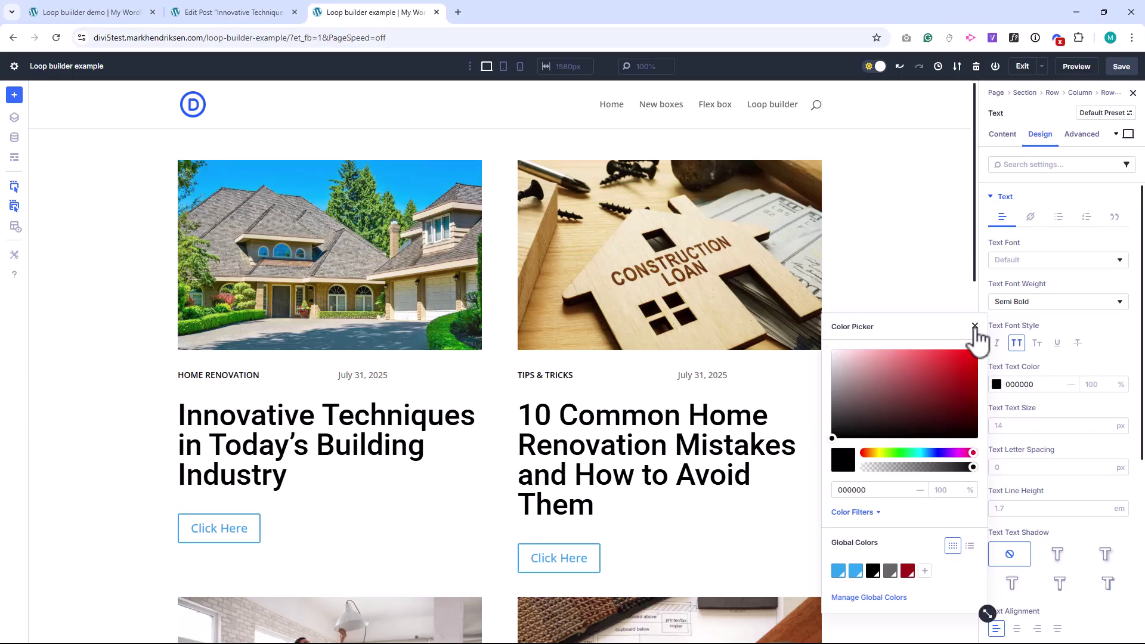
left_click(703, 375)
Make the date text Semi Bold and Uppercase
left_click(1040, 134)
left_click(1014, 197)
left_click(1025, 301)
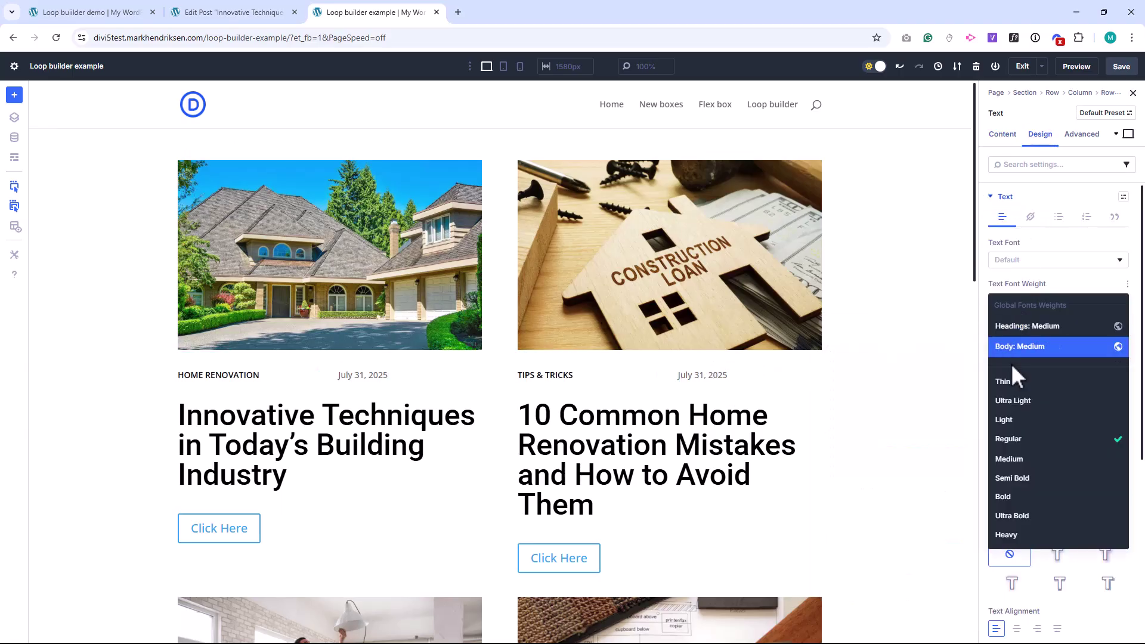
left_click(1011, 475)
left_click(1026, 385)
left_click(1016, 343)
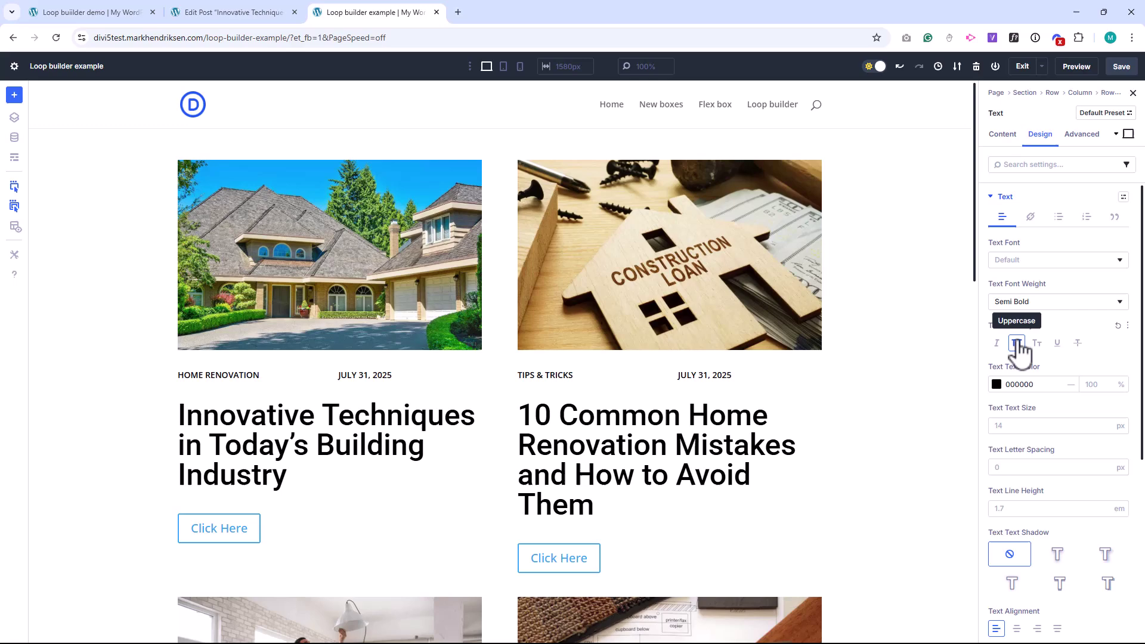
scroll(1037, 536, "down", 1)
Lower the post title heading level and set its text size to 28px
left_click(655, 429)
left_click(1040, 134)
left_click(1020, 224)
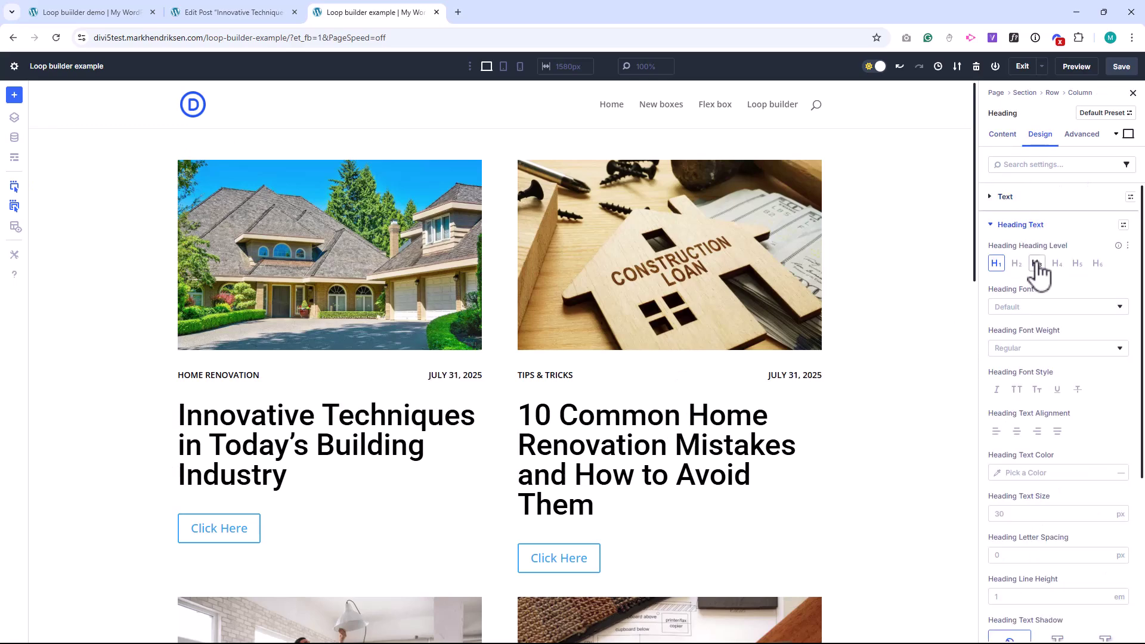
left_click(1038, 267)
scroll(1037, 268, "down", 2)
left_click(1010, 393)
type("28")
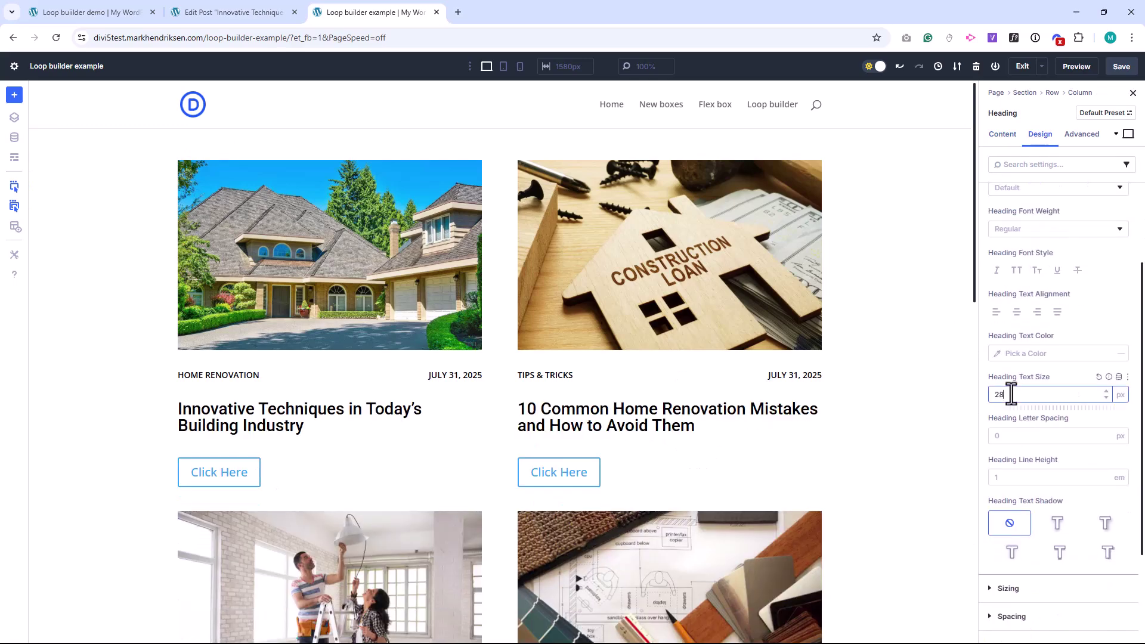
left_click(540, 480)
Give the Click Here buttons a black background and remove their border
left_click(1040, 133)
left_click(1009, 251)
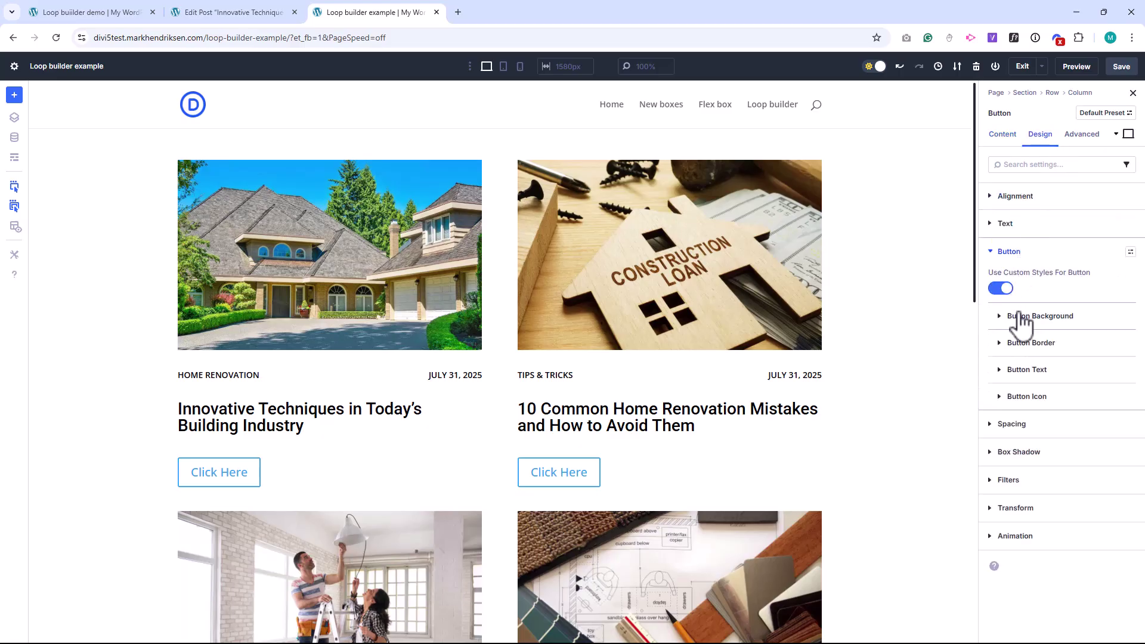
left_click(1021, 316)
left_click(1017, 409)
left_click(990, 341)
left_click(1031, 525)
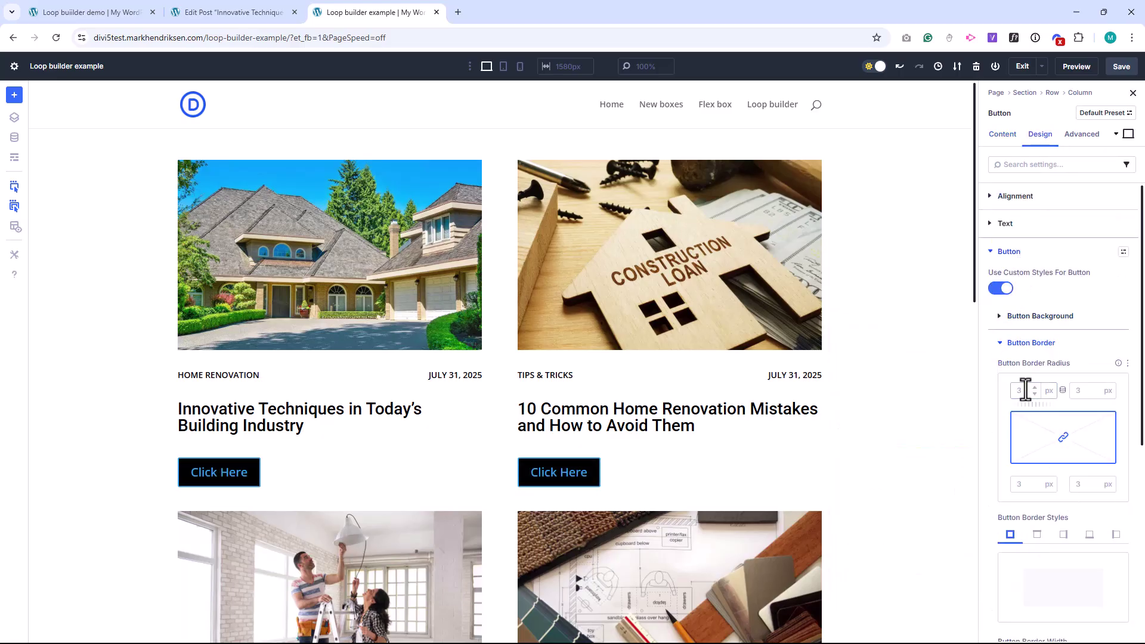
scroll(1029, 430, "down", 2)
left_click(1031, 222)
Set the button text colour to white (#FFFFFF) and its size to 14px
left_click(1027, 369)
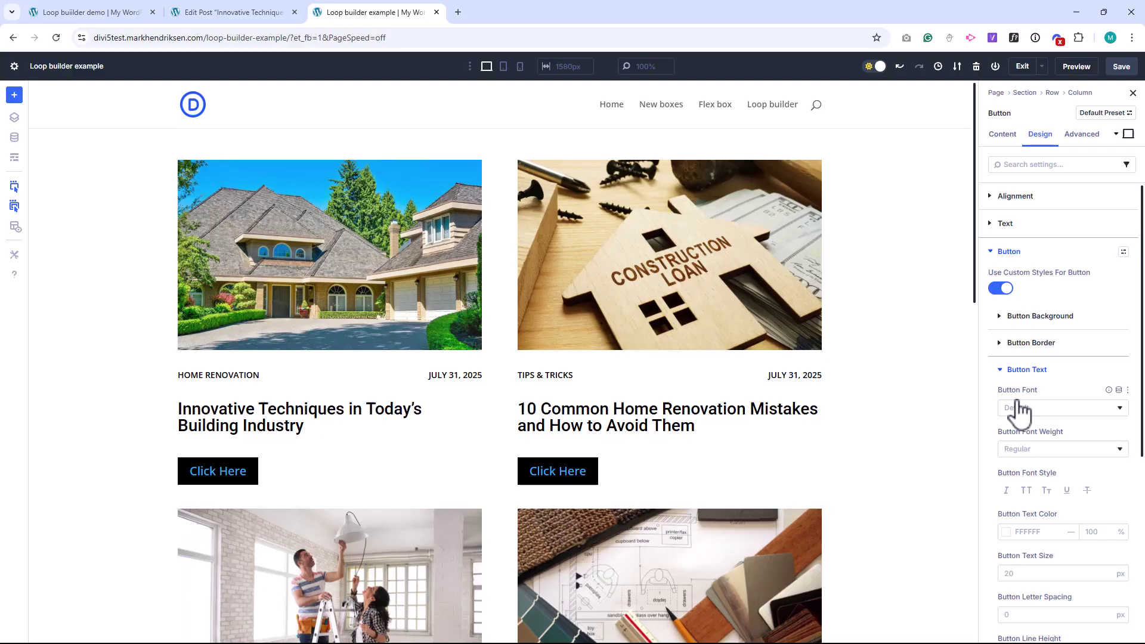
left_click(1006, 531)
left_click(982, 335)
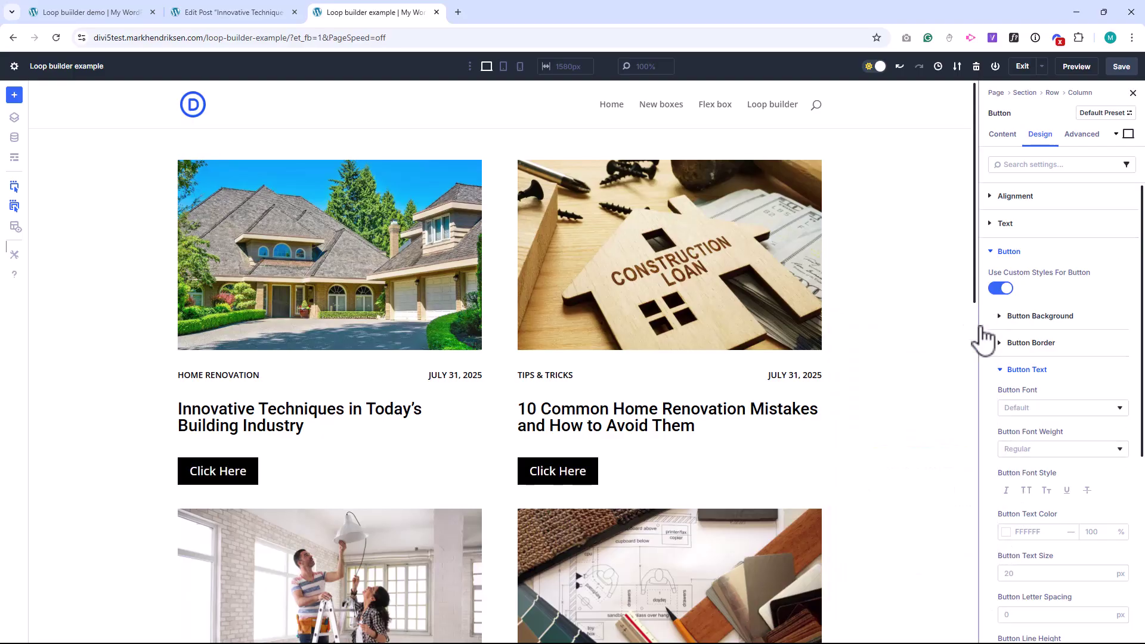
double_click(1017, 571)
type("14")
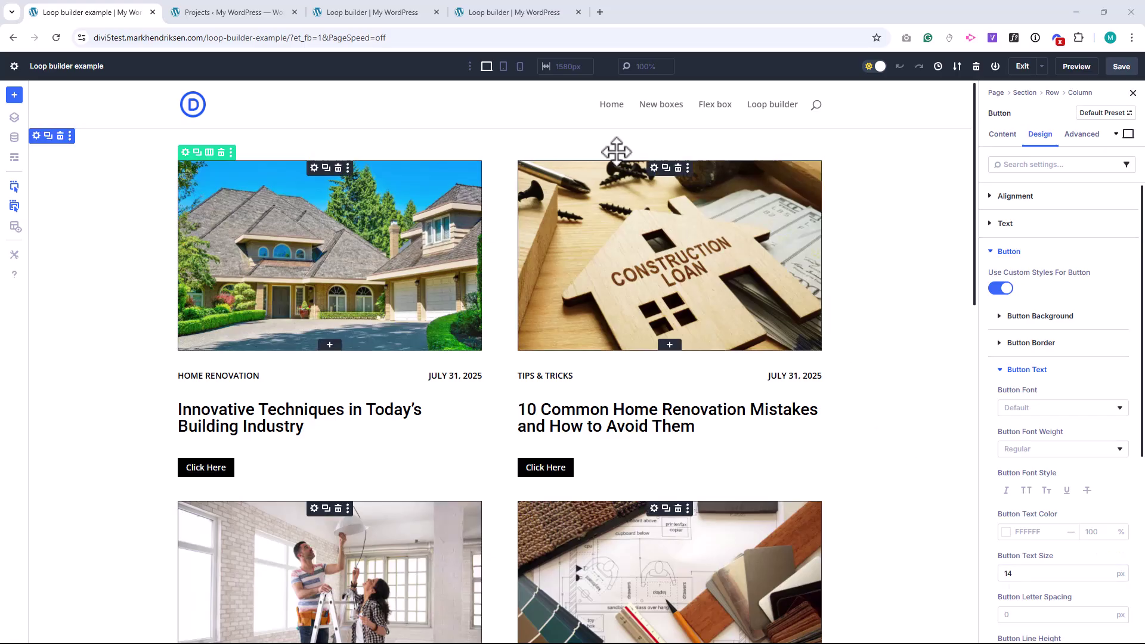
Glance at the live Loop builder page, then return to its Blog grid example 1 in the Visual Builder
left_click(505, 16)
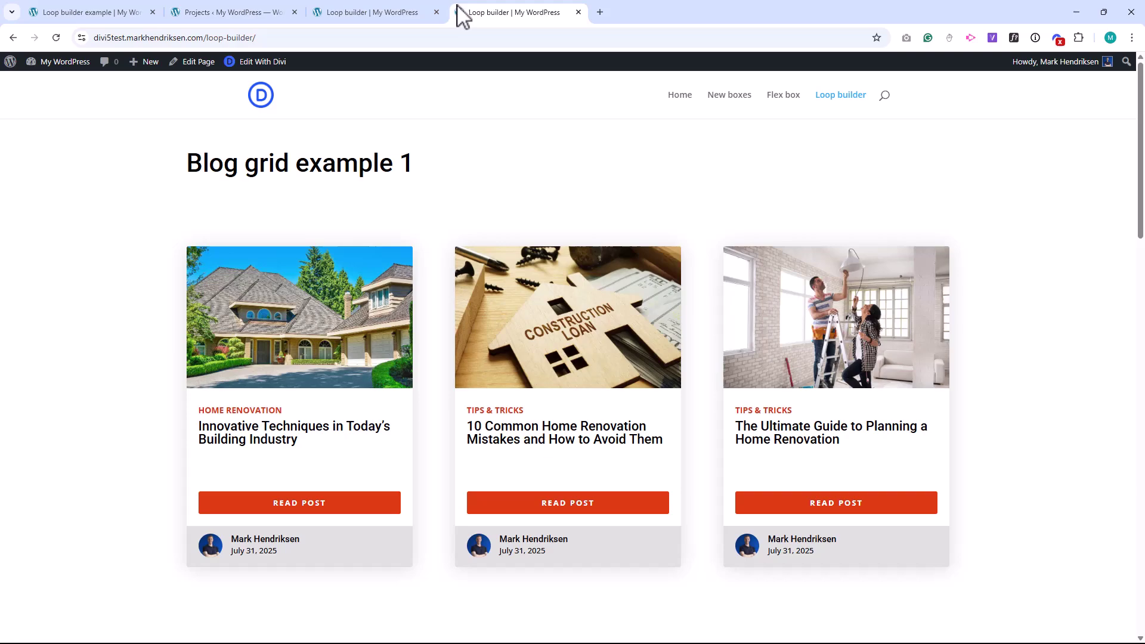
left_click(385, 7)
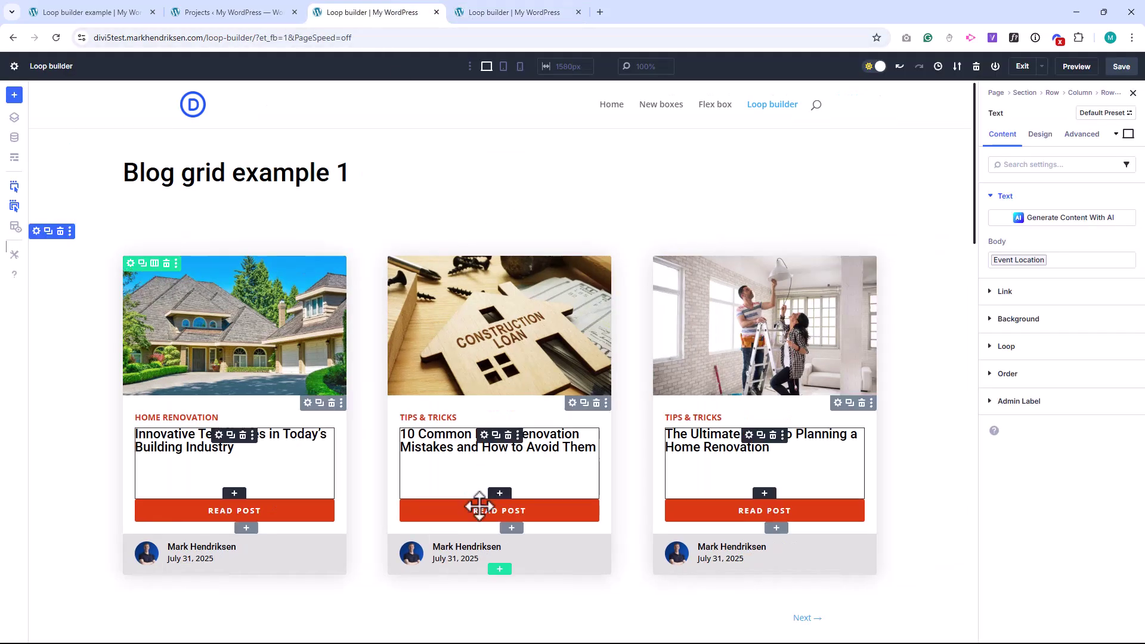
Open the card footer's author blurb and expand Image & Icon to show the Author Profile Picture
left_click(447, 551)
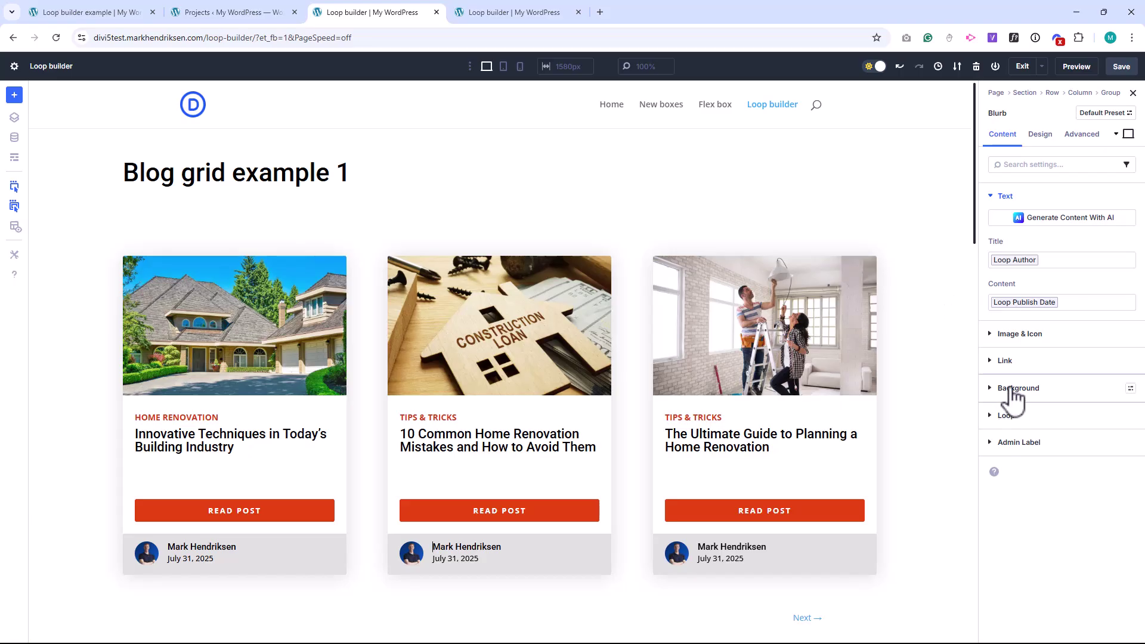
left_click(1020, 334)
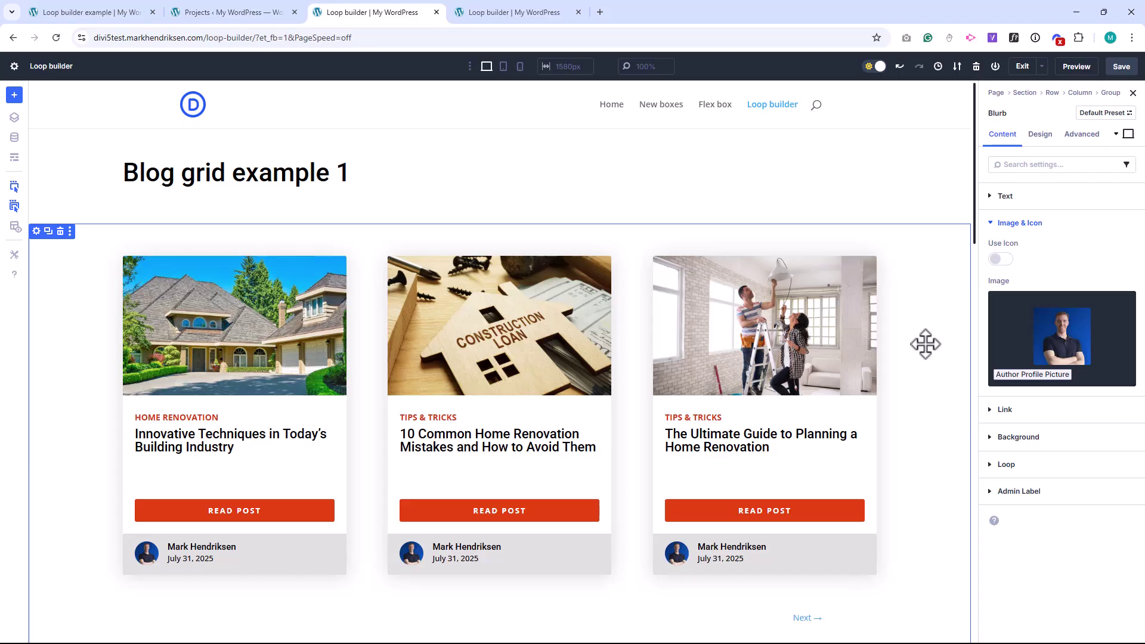
Scroll the live Loop builder page, then return to Blog grid example 2 in the builder
left_click(482, 6)
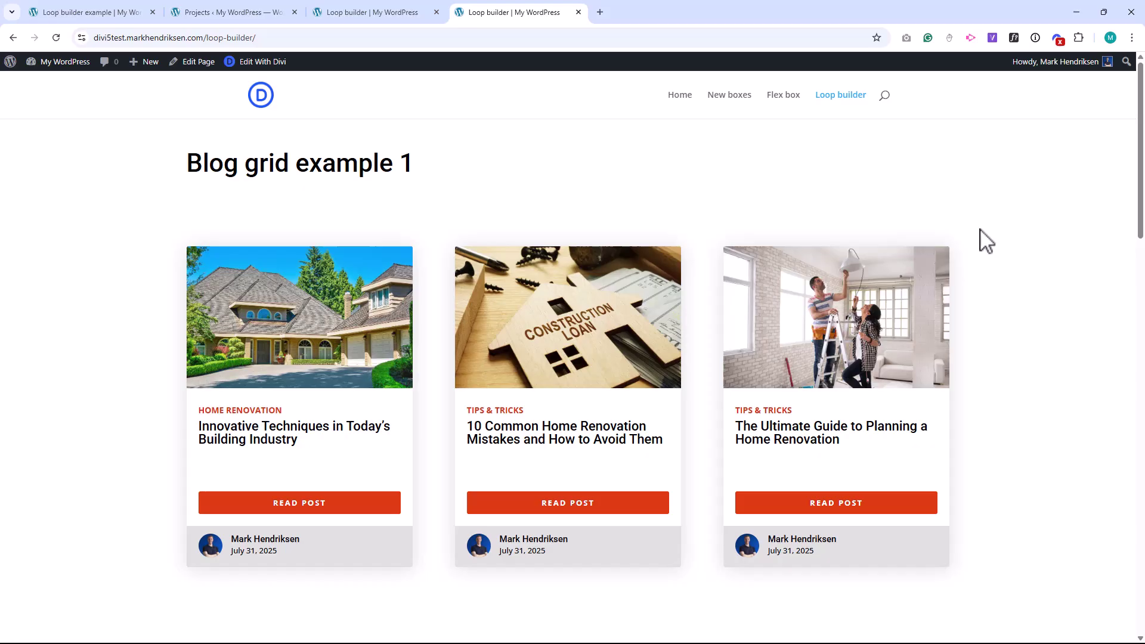
scroll(1012, 244, "down", 1)
scroll(1012, 243, "down", 8)
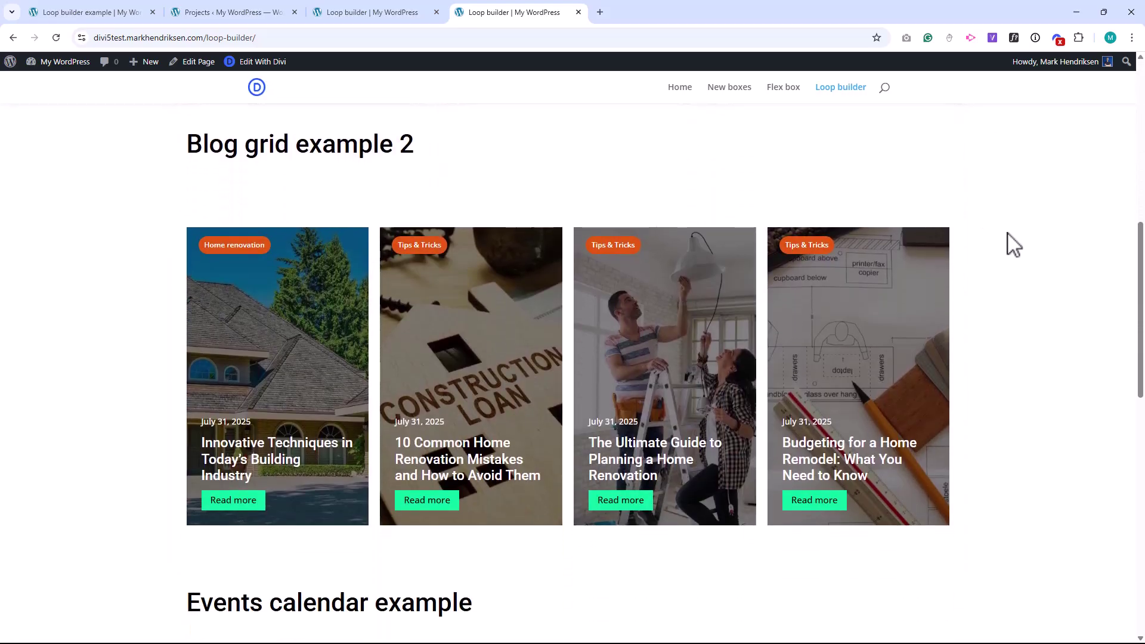
left_click(384, 13)
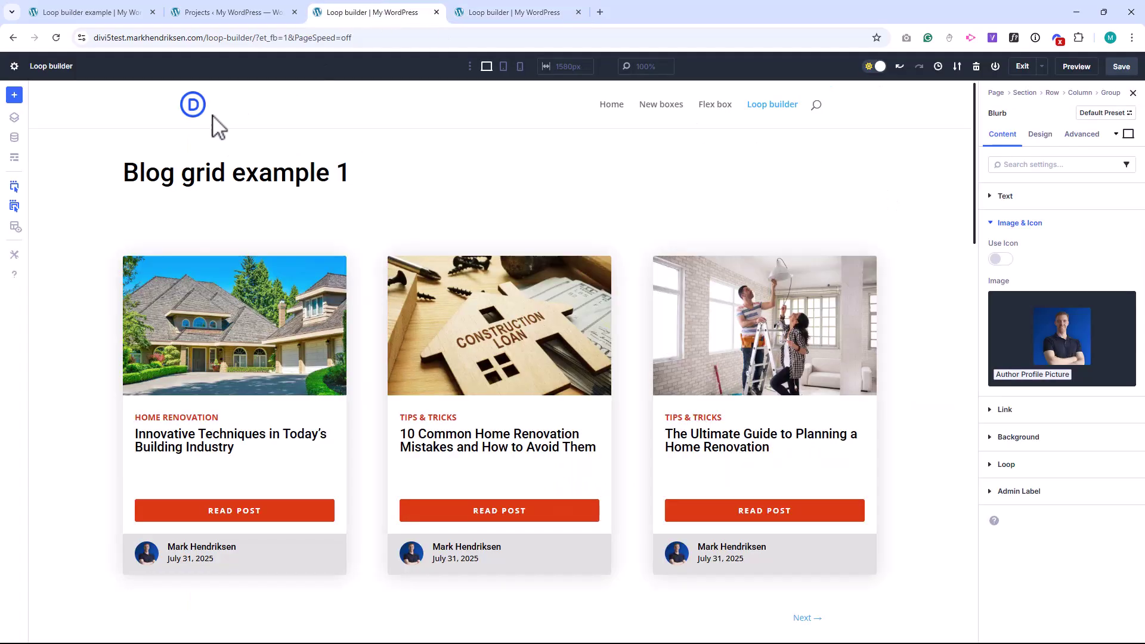
scroll(73, 155, "down", 10)
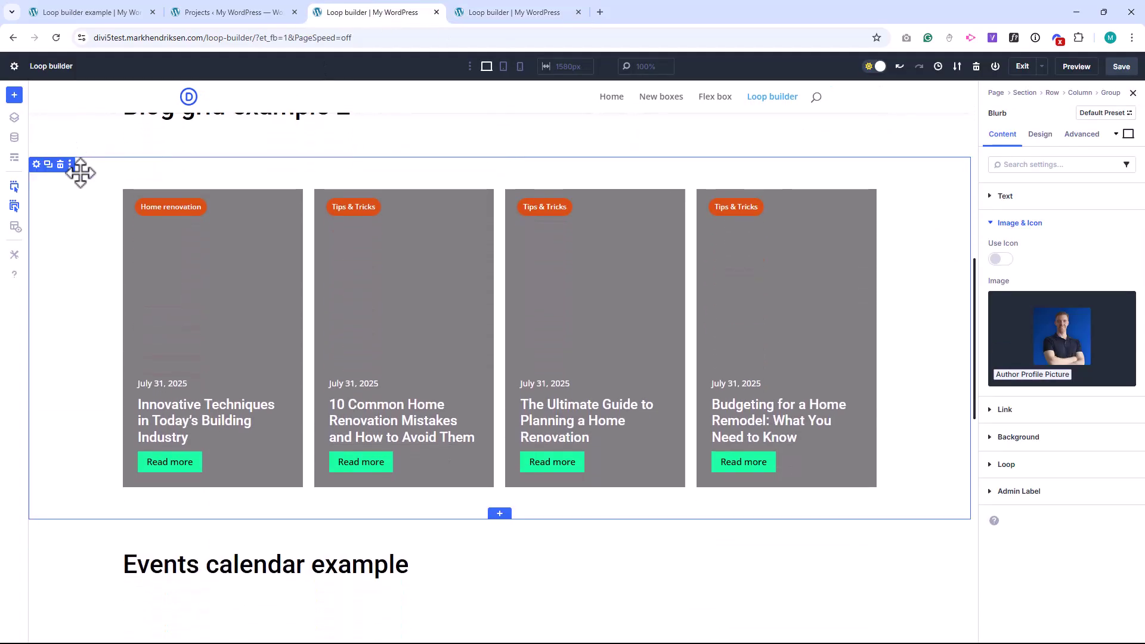
Show the card column's Loop Featured Image background, then view the live Events calendar example
left_click(146, 241)
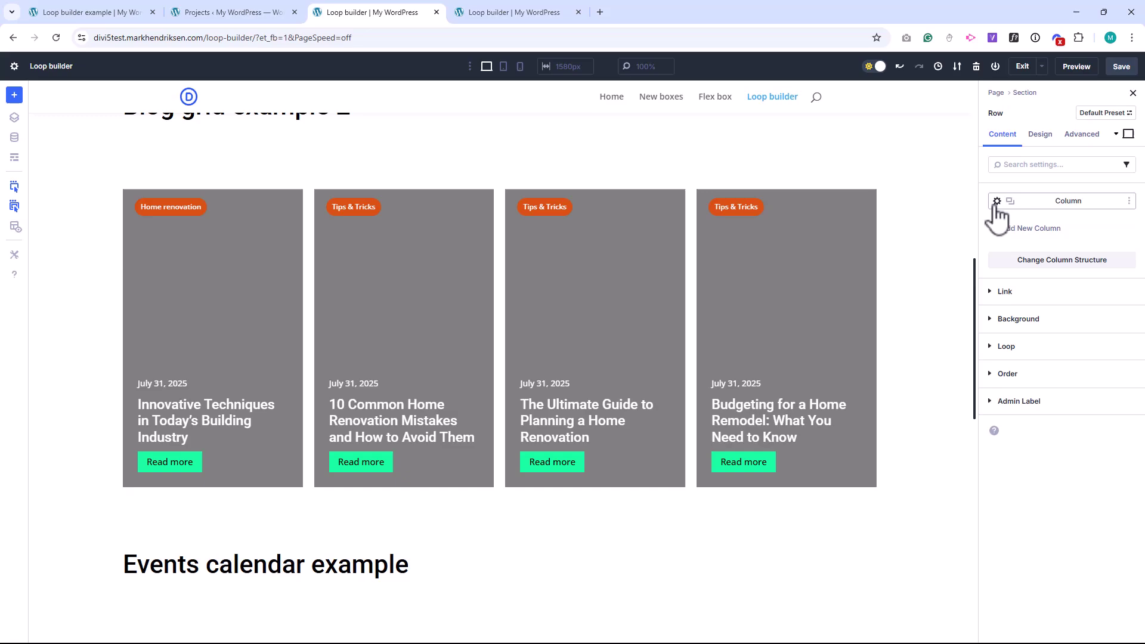
left_click(995, 200)
left_click(996, 307)
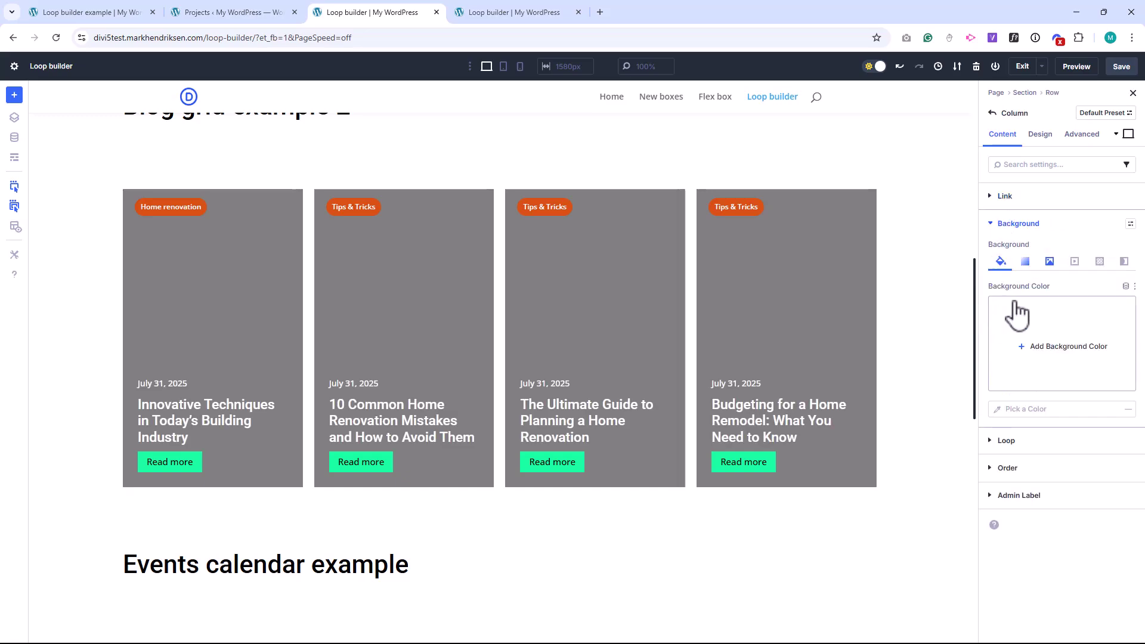
left_click(1049, 263)
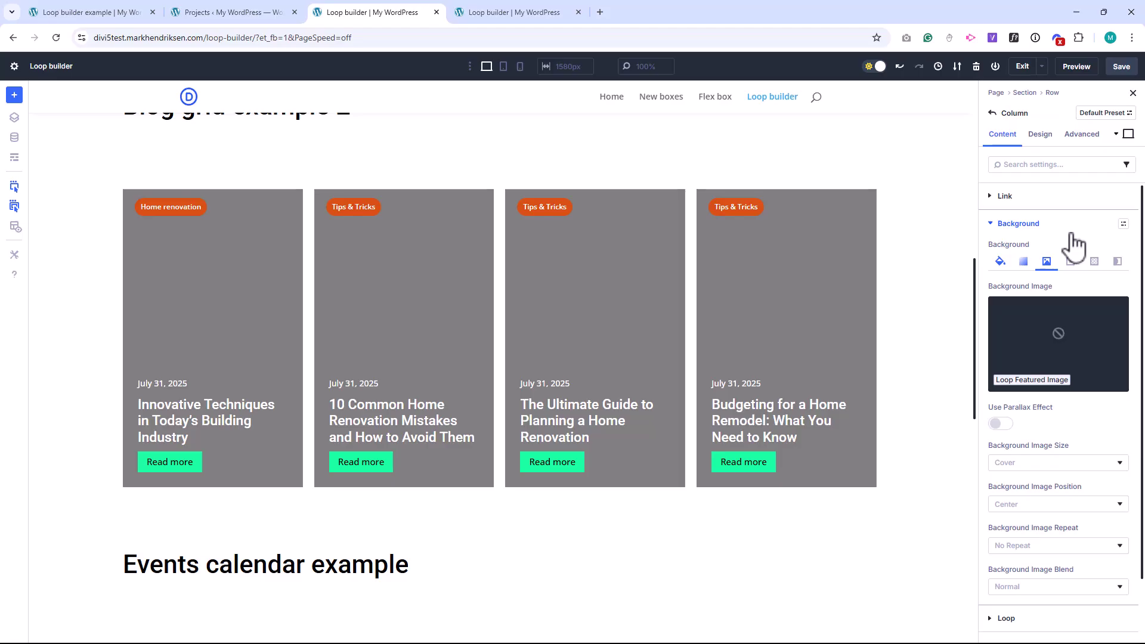
left_click(525, 12)
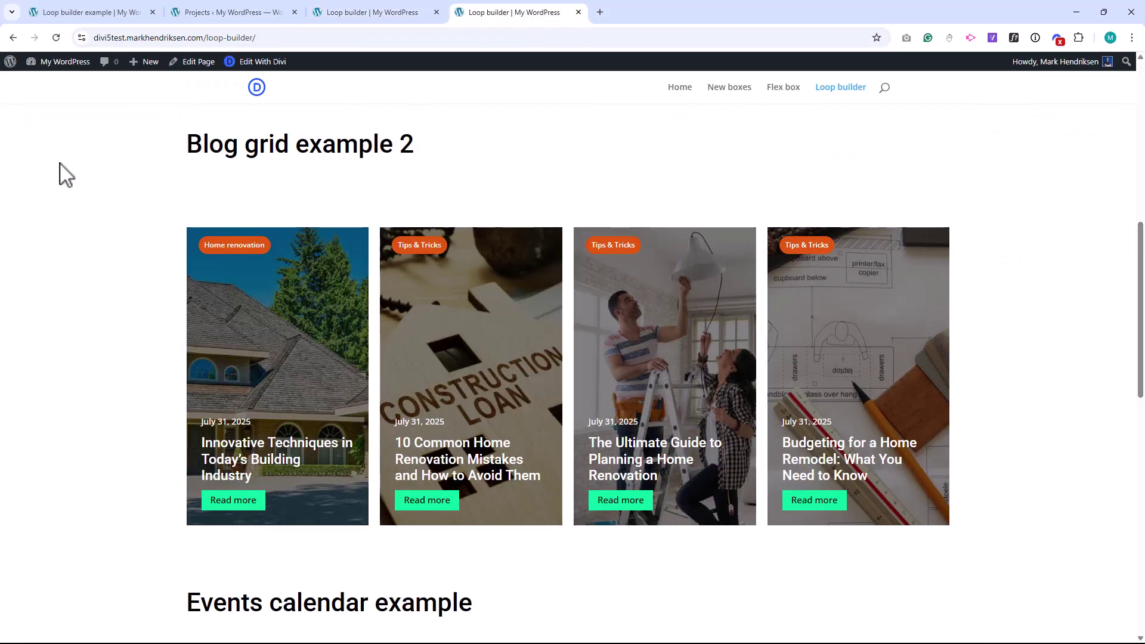
scroll(62, 171, "down", 8)
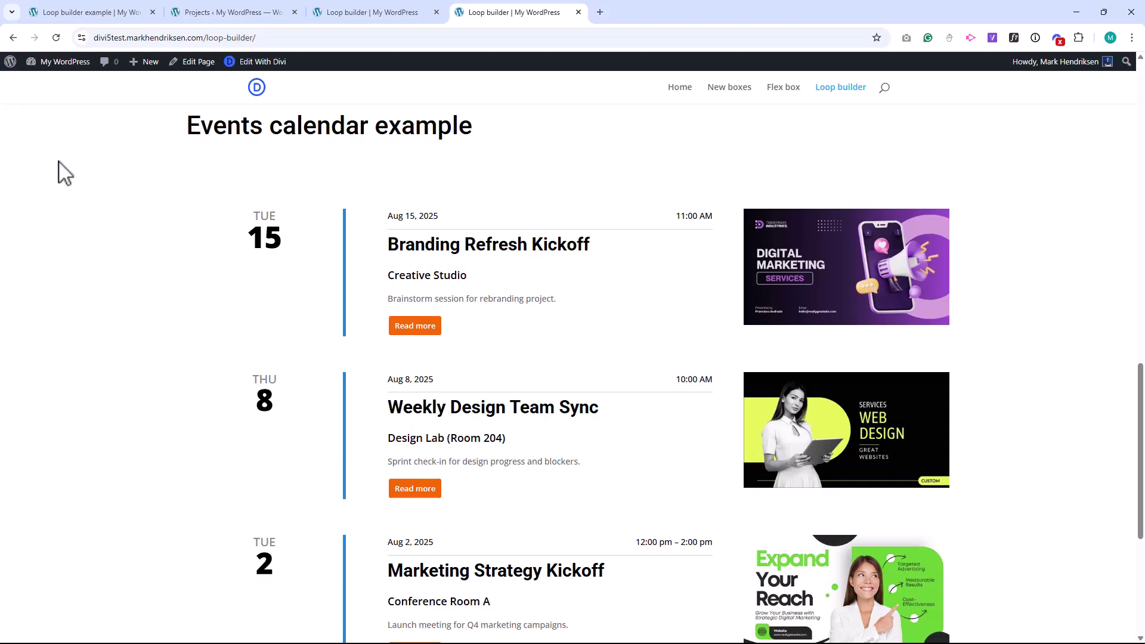
Check the Branding Refresh Kickoff project's event custom fields, then return to the builder's Events calendar
left_click(228, 15)
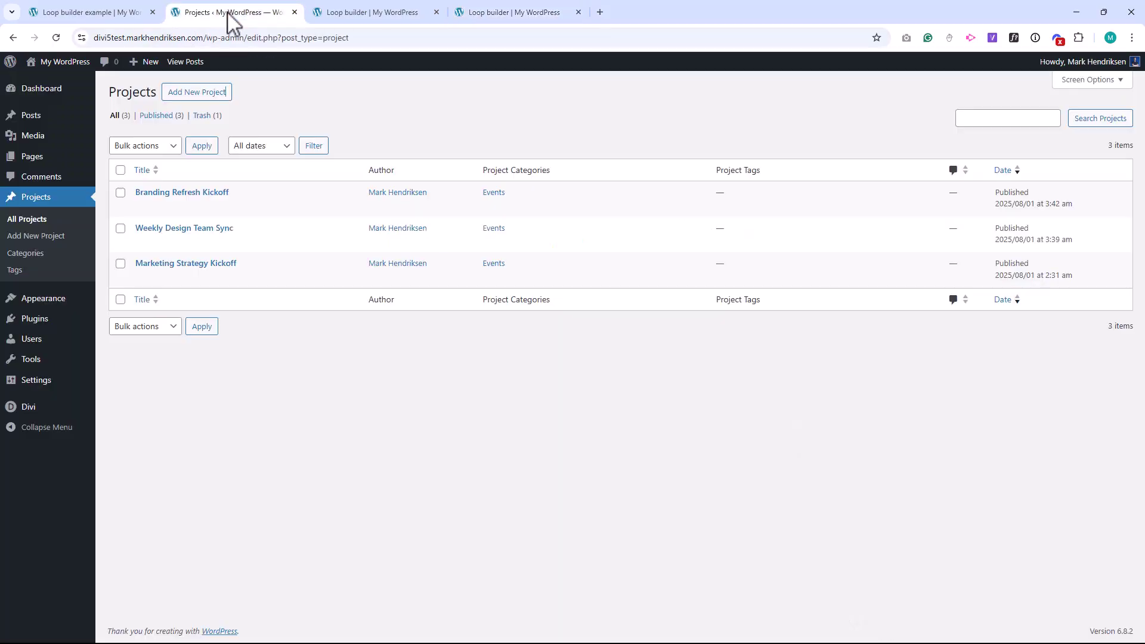
left_click(206, 192)
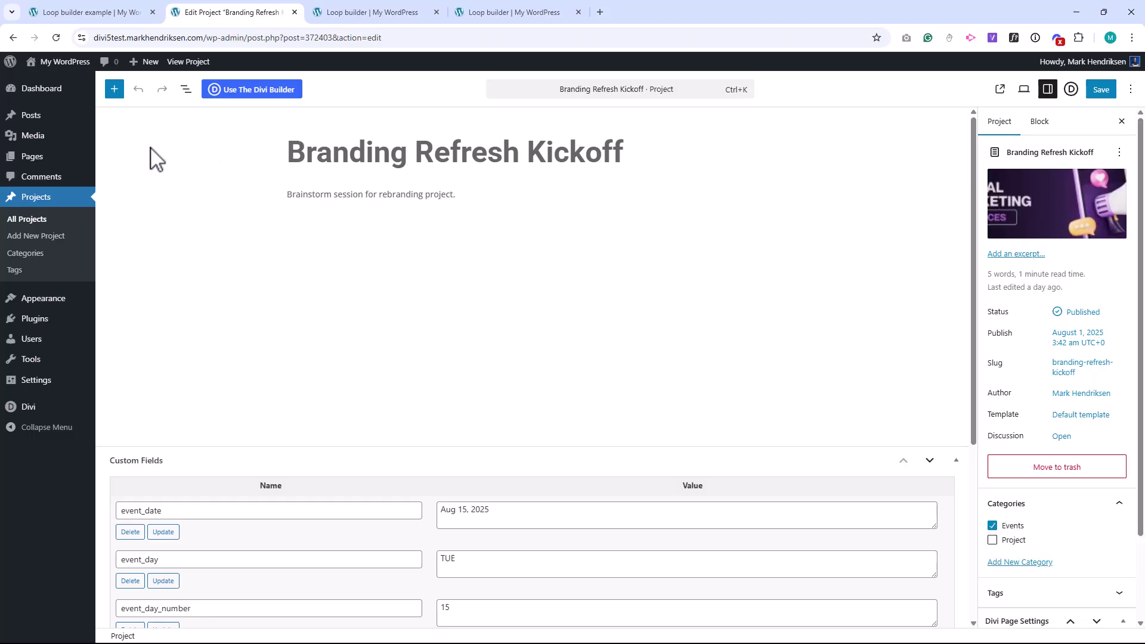
scroll(602, 238, "down", 5)
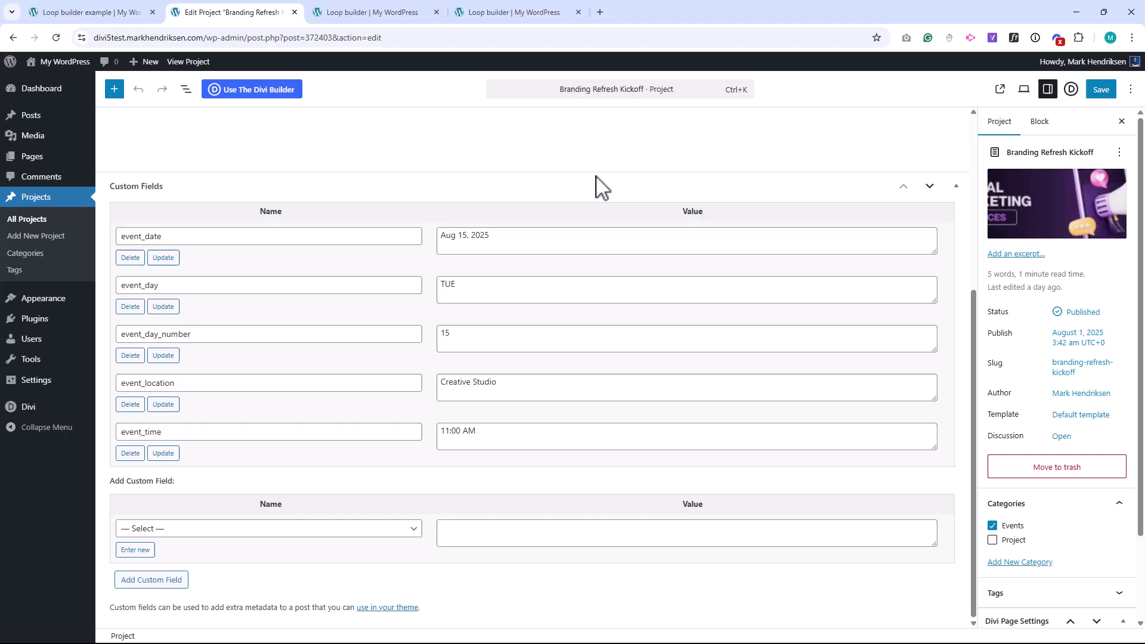
left_click(406, 25)
scroll(456, 158, "down", 10)
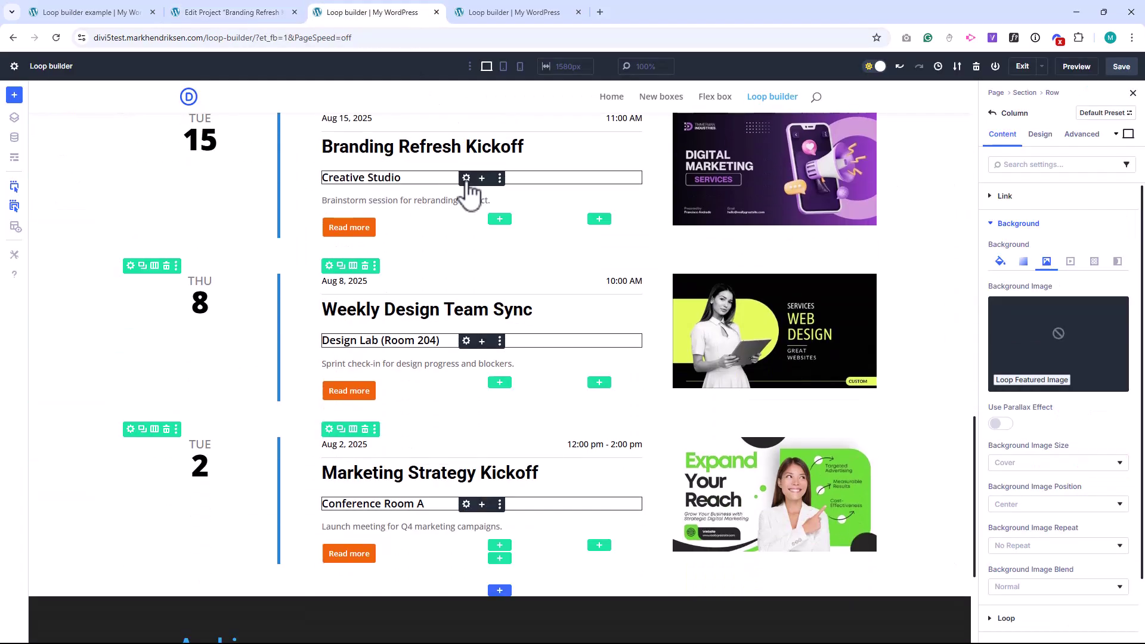
Replace the location text's dynamic content with the event_location custom field, e.g. Creative Studio
left_click(467, 178)
left_click(1096, 241)
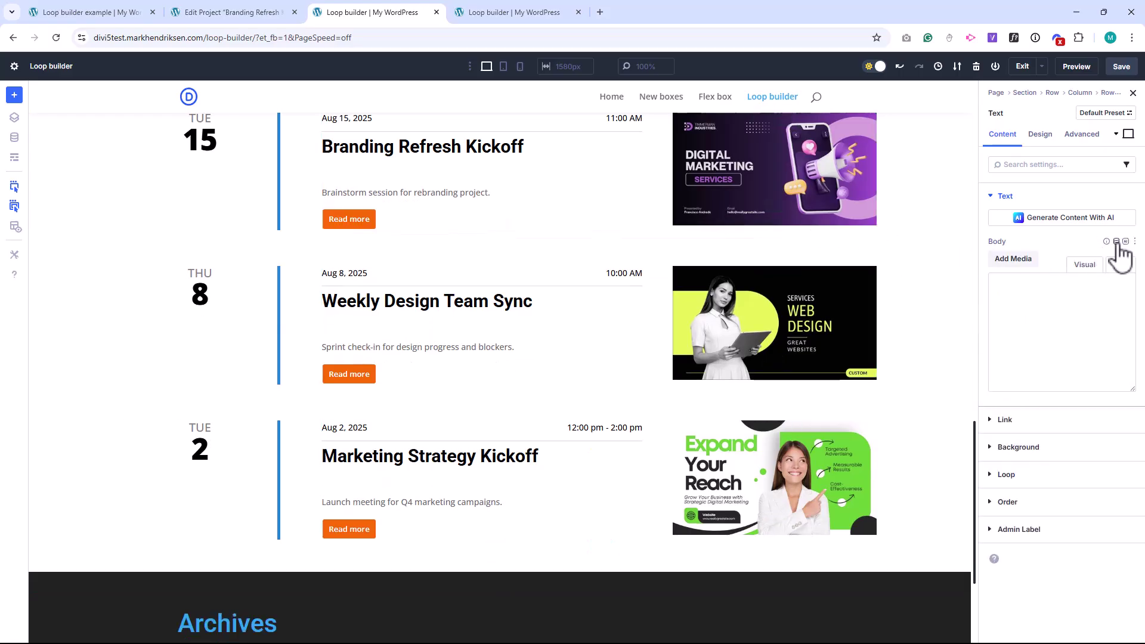
left_click(1115, 242)
left_click(1097, 239)
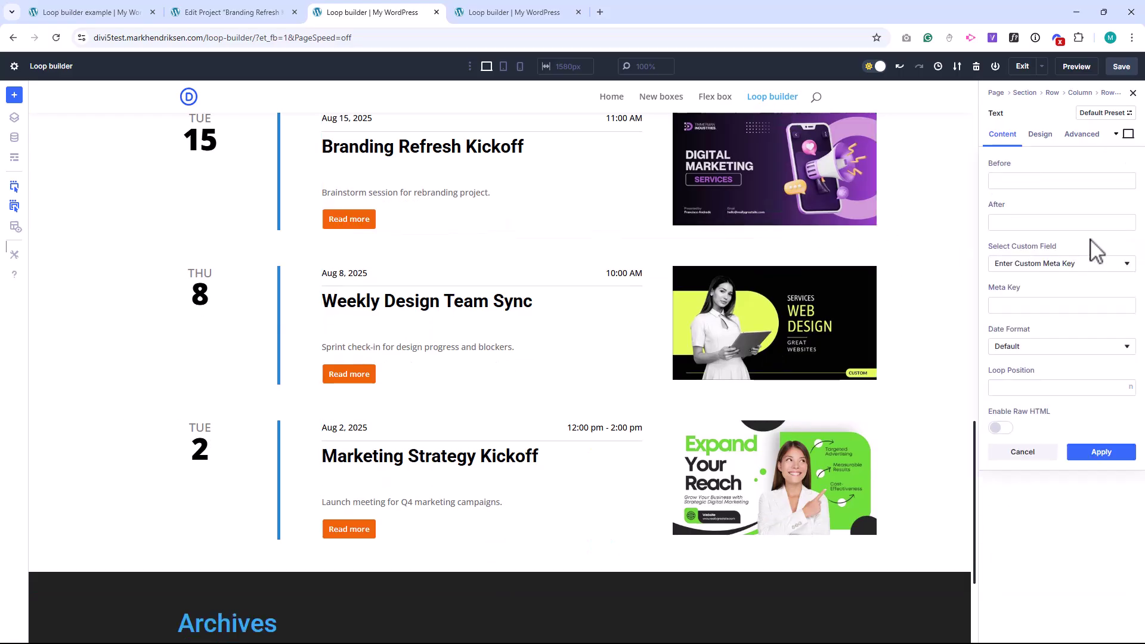
left_click(1100, 264)
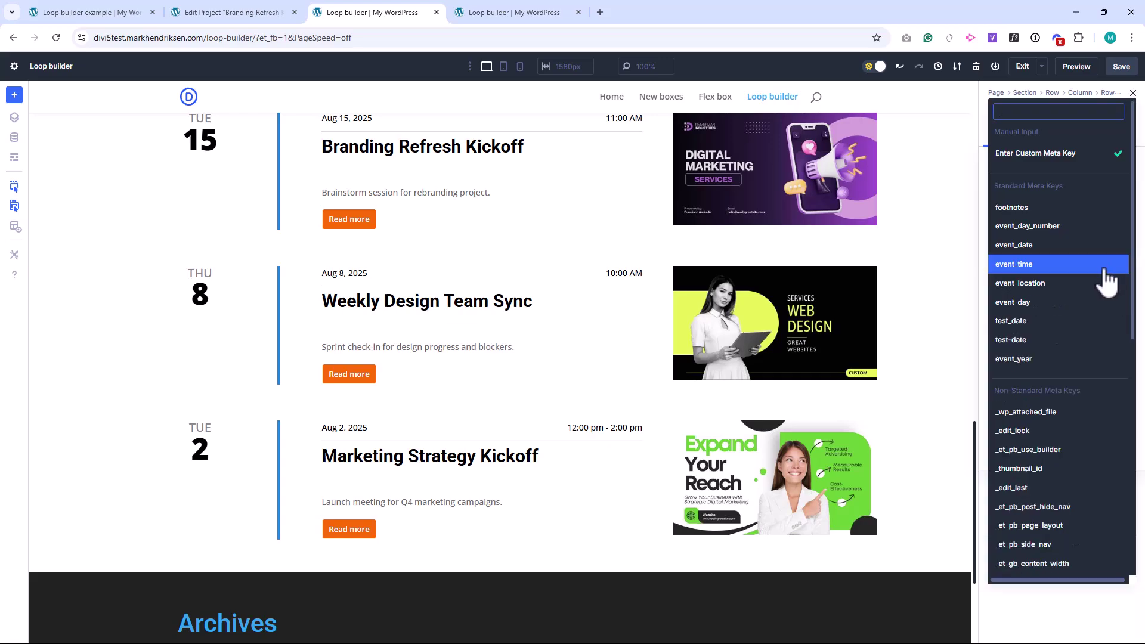
left_click(1098, 283)
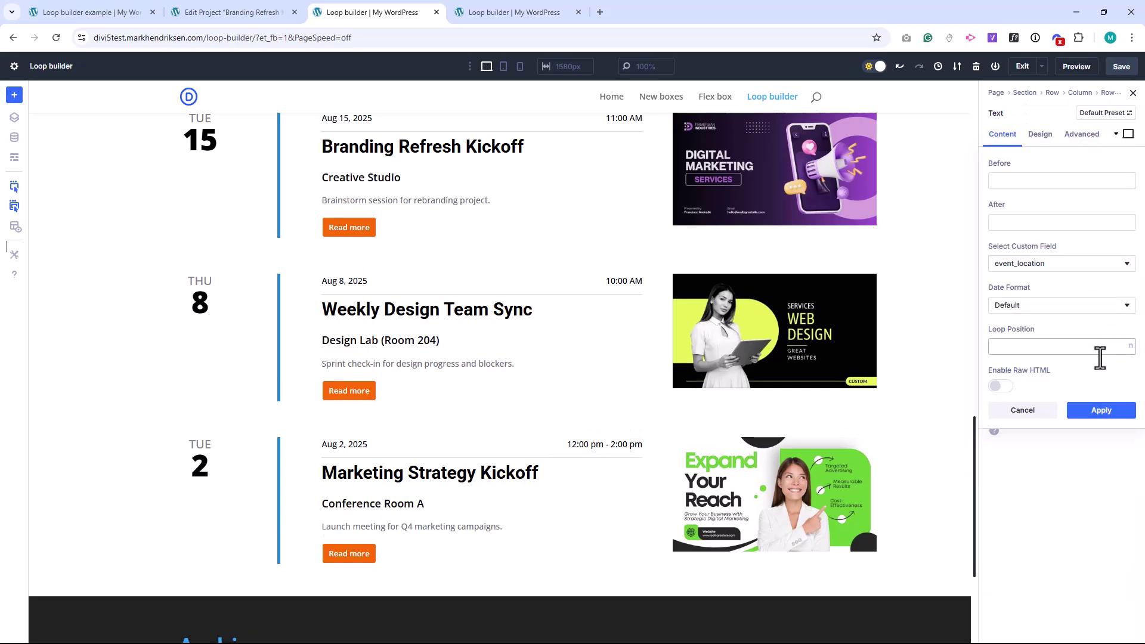
left_click(1115, 411)
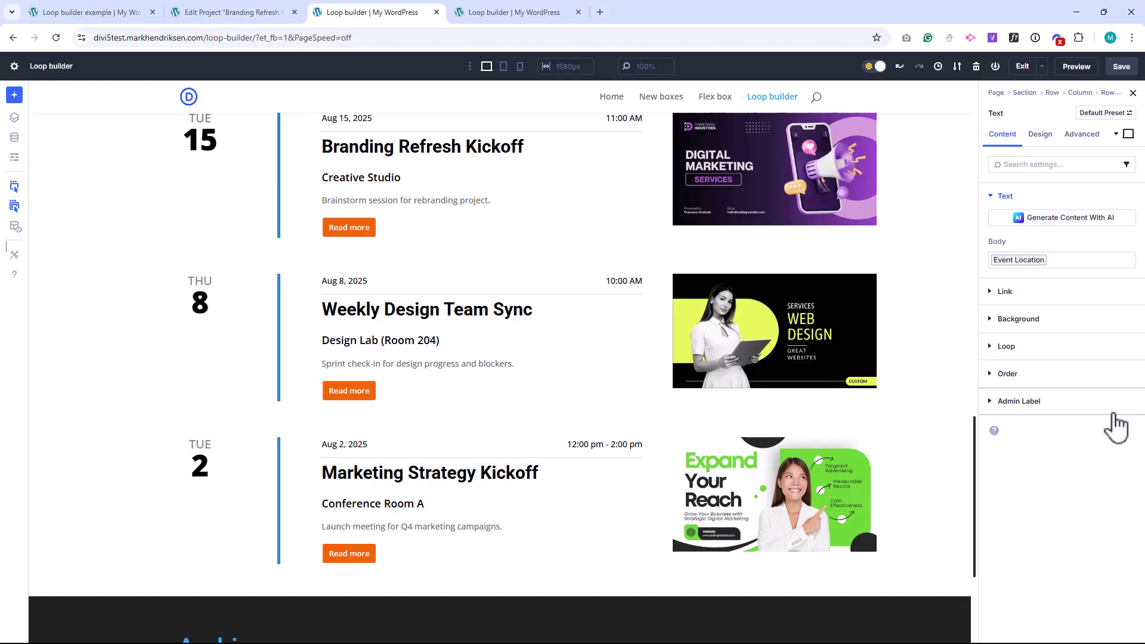
View the live Events calendar example, now showing locations like Creative Studio under each title
left_click(534, 15)
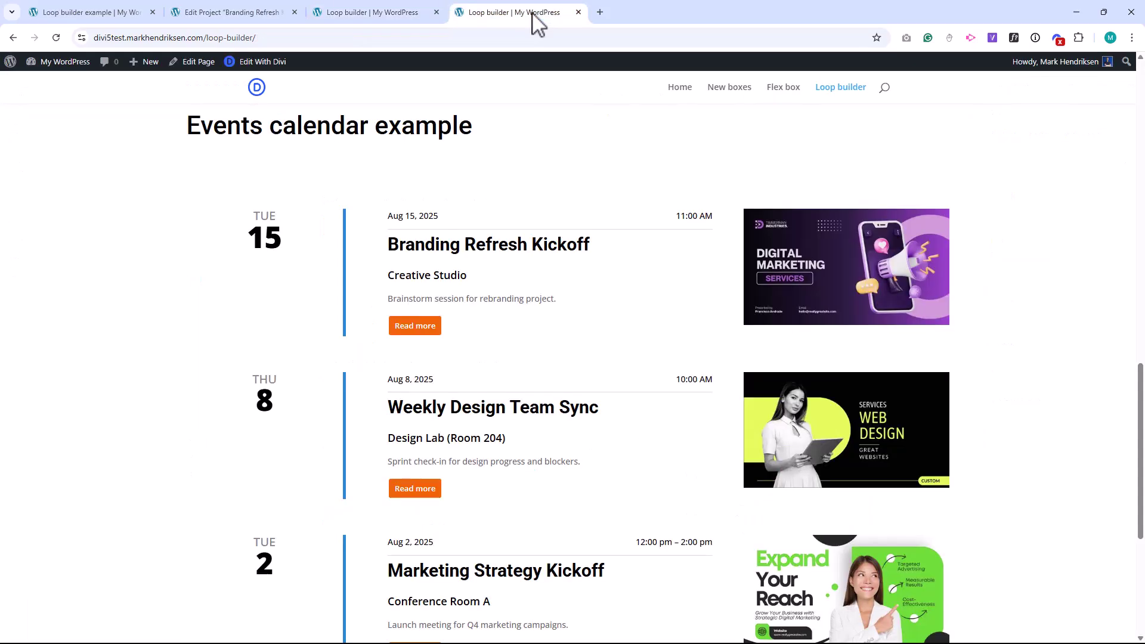